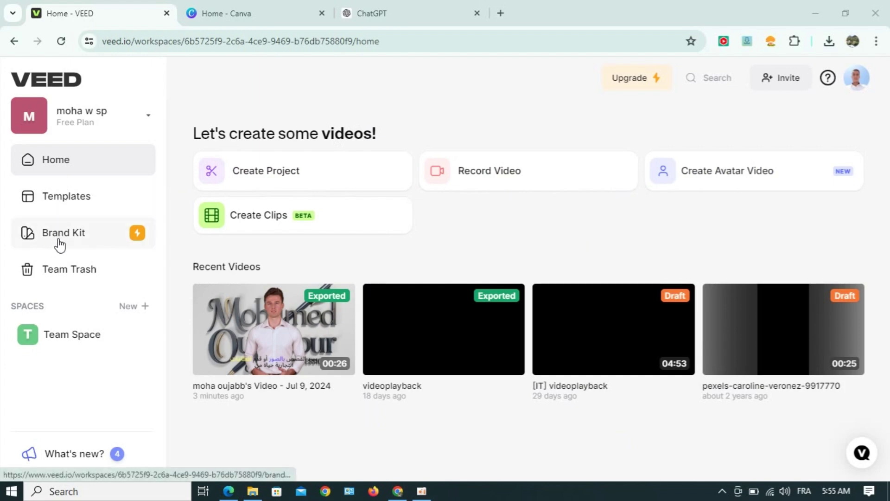
- Open the template gallery and browse the E-Learning, Presenter and AI Avatars categories
click(54, 198)
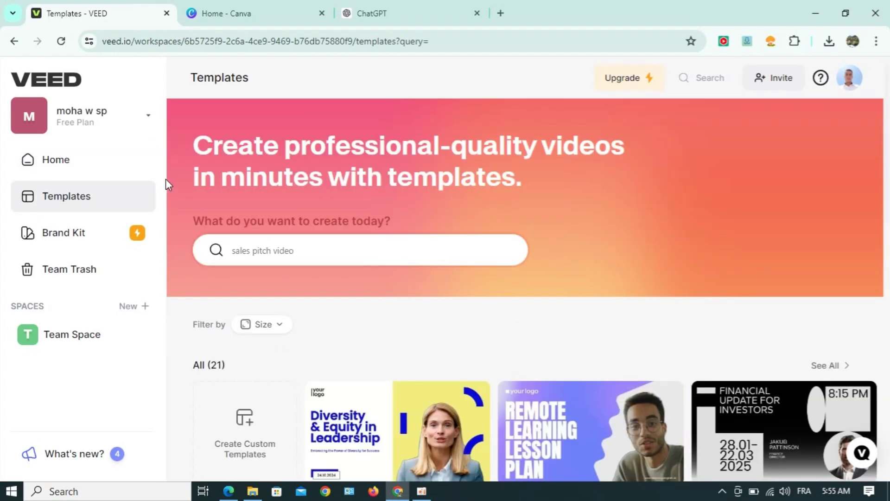
scroll(501, 312, down, 5)
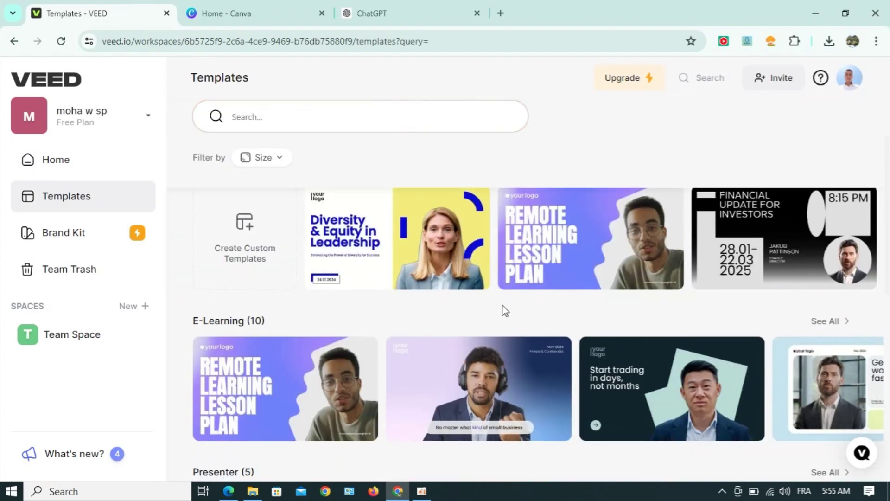
scroll(506, 343, down, 3)
scroll(507, 378, up, 3)
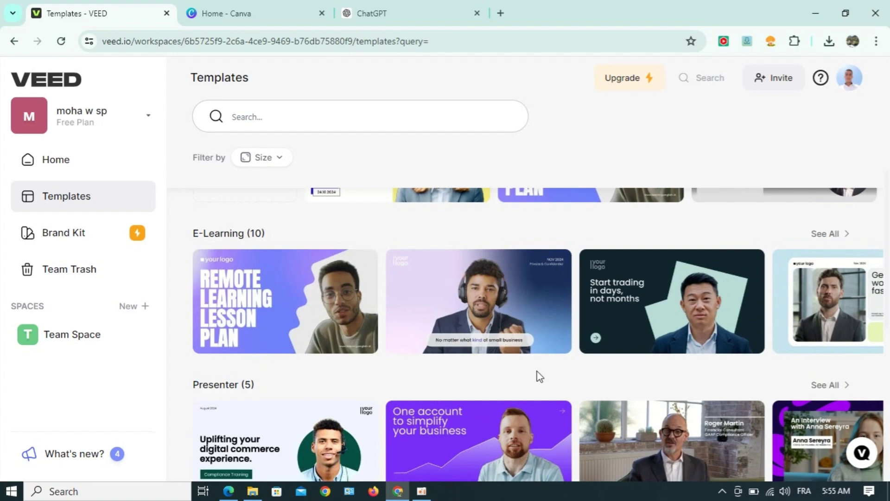
scroll(538, 374, up, 2)
scroll(541, 377, up, 3)
scroll(552, 366, down, 3)
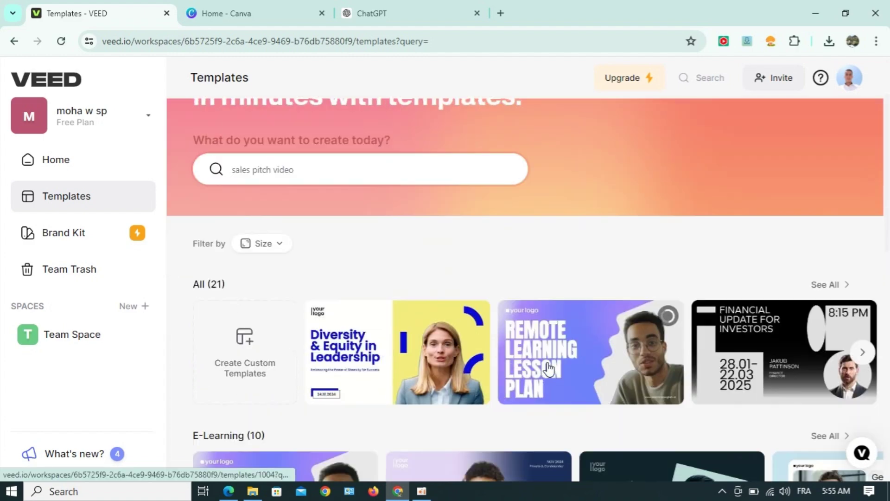
scroll(555, 362, down, 3)
scroll(627, 310, down, 3)
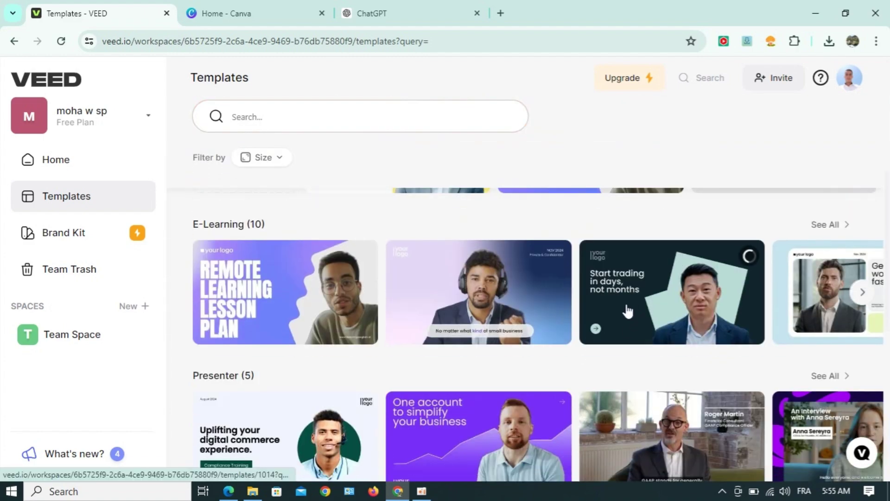
scroll(623, 306, down, 2)
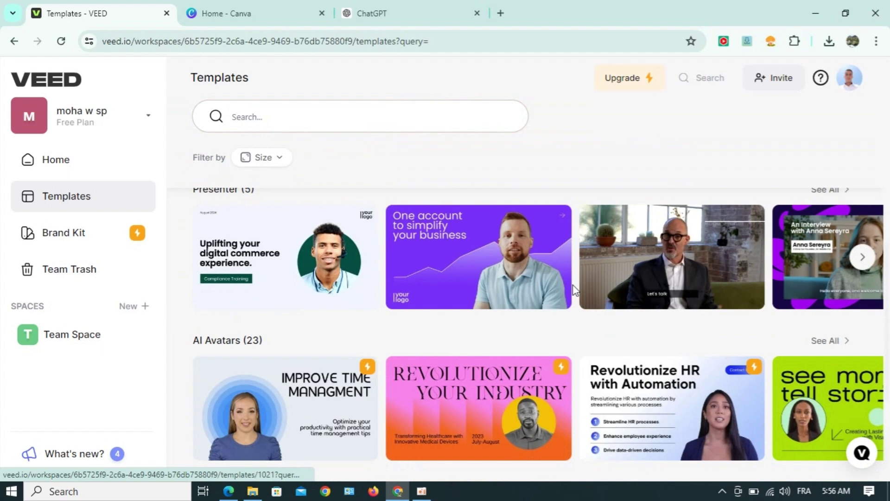
- Preview the One Account To Simplify Your Business template from the Presenter category and start editing it
click(487, 272)
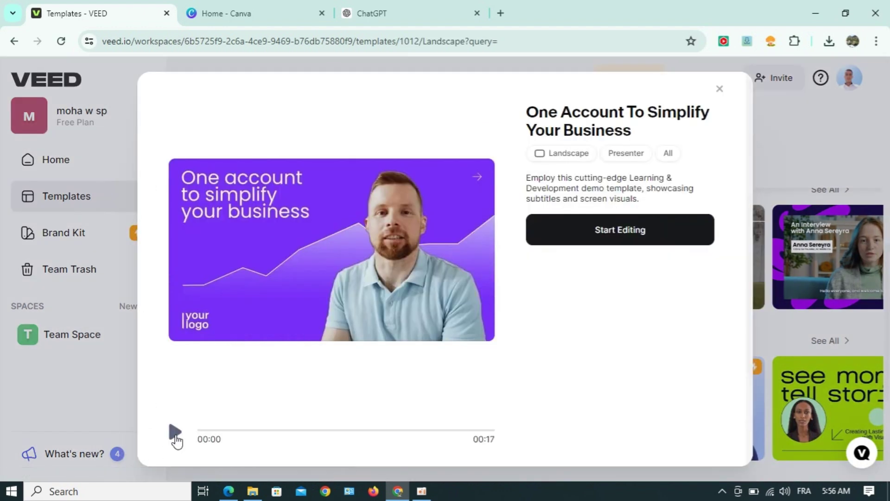
click(175, 433)
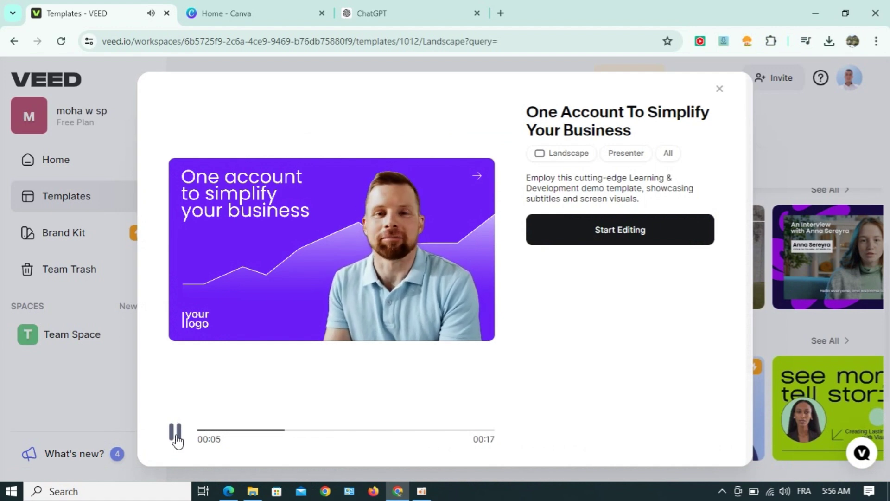
click(176, 436)
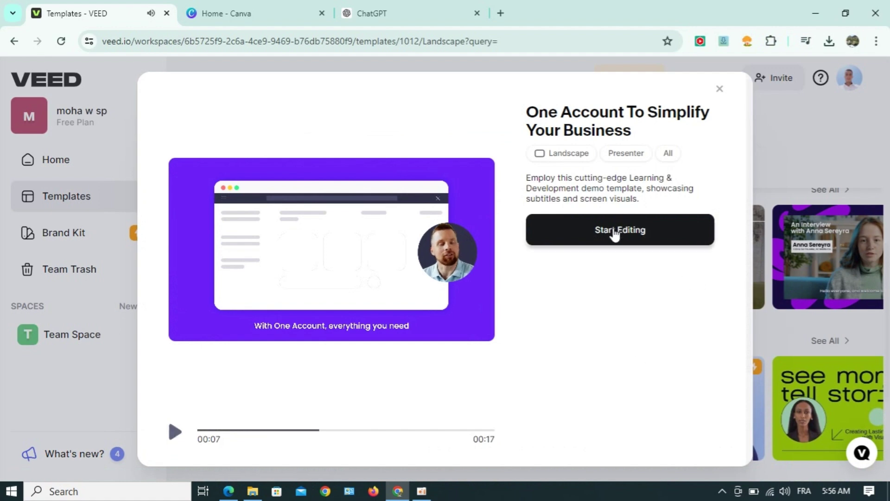
click(616, 235)
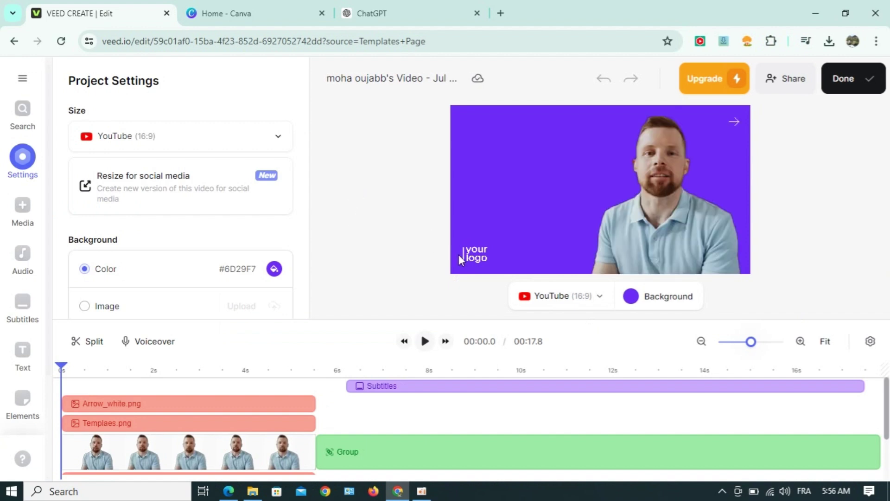
- Delete the "your logo" placeholder image from the opening scene
click(471, 257)
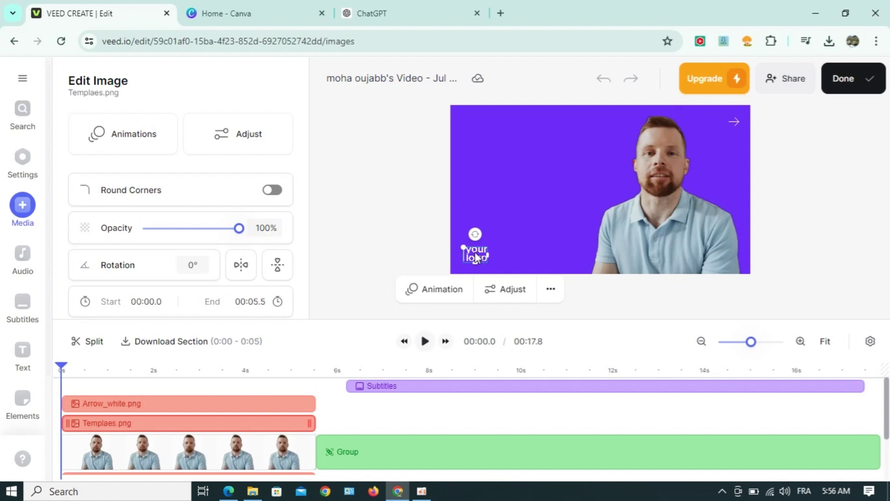
key(Delete)
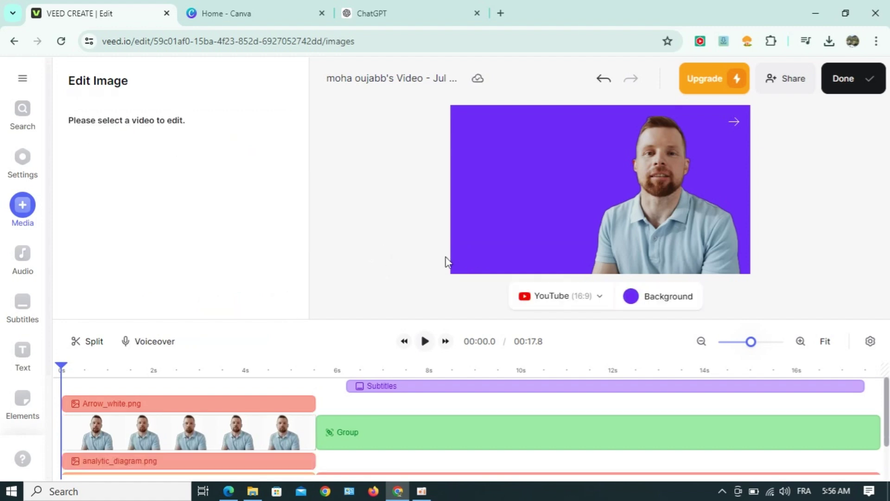
- Review the available canvas size presets for YouTube, TikTok, Instagram, LinkedIn, Facebook, Snapchat and portrait formats
click(600, 297)
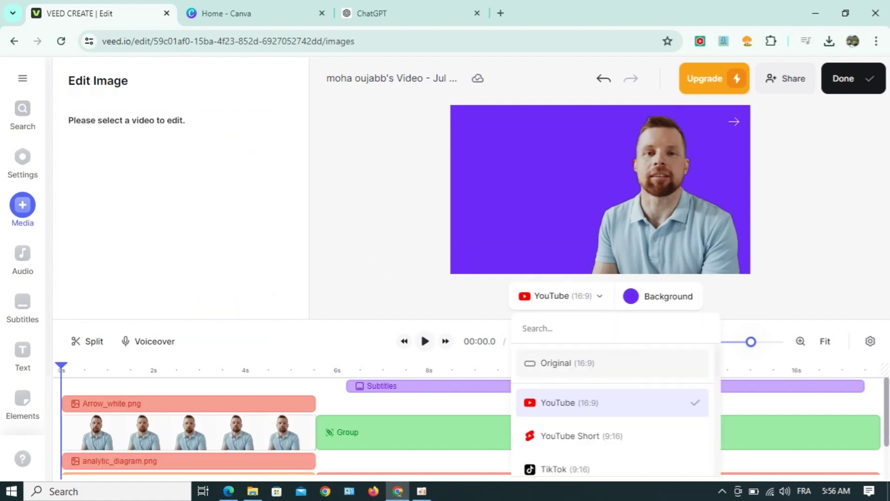
scroll(611, 436, down, 3)
scroll(616, 392, up, 2)
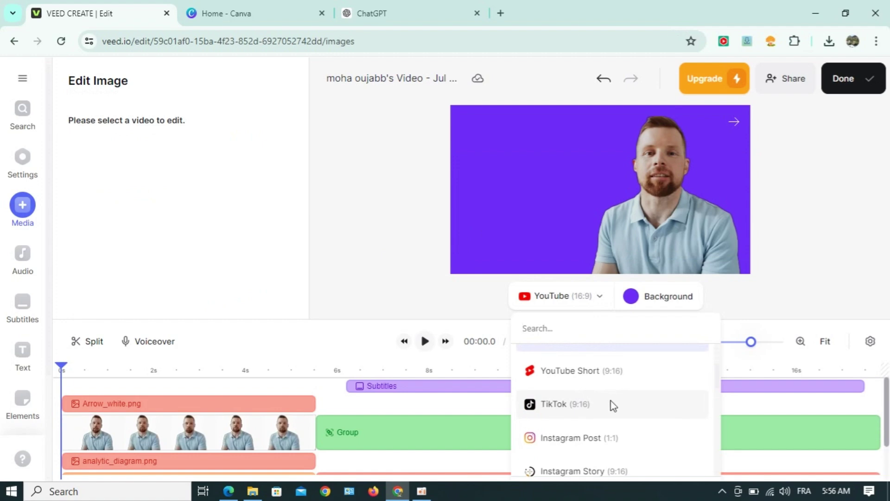
click(612, 410)
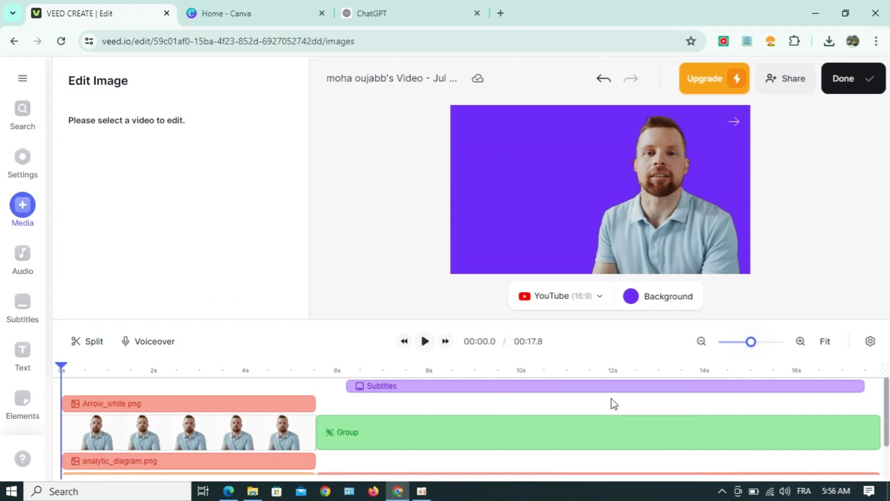
click(594, 298)
scroll(625, 408, down, 3)
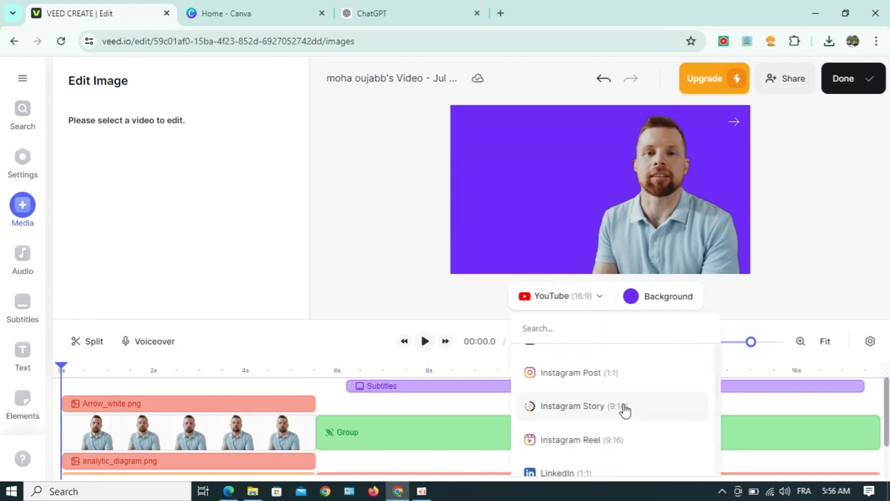
scroll(624, 411, down, 3)
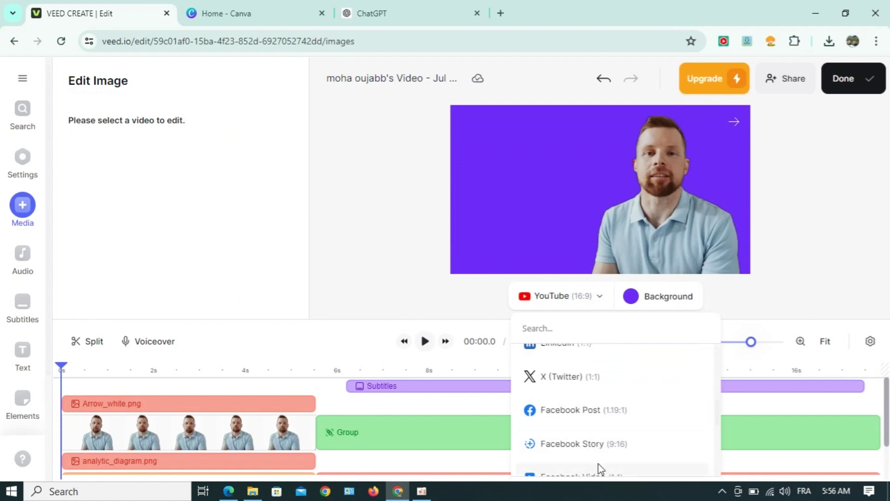
scroll(599, 408, down, 3)
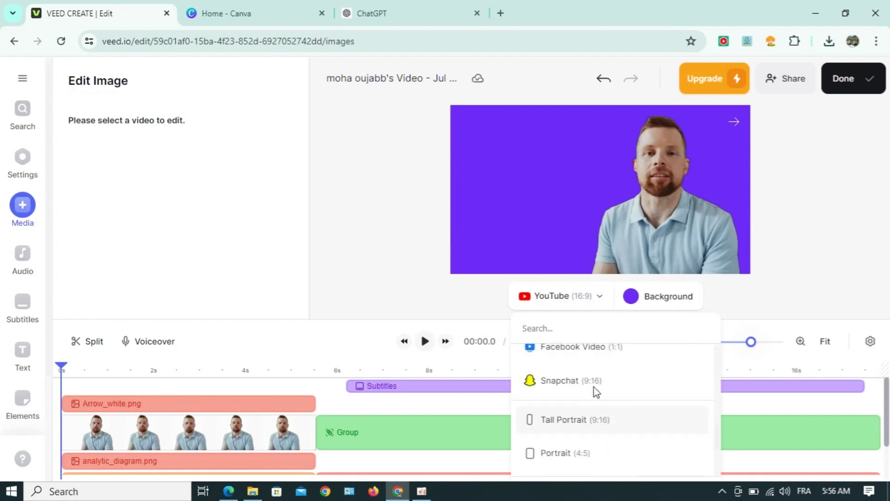
click(582, 360)
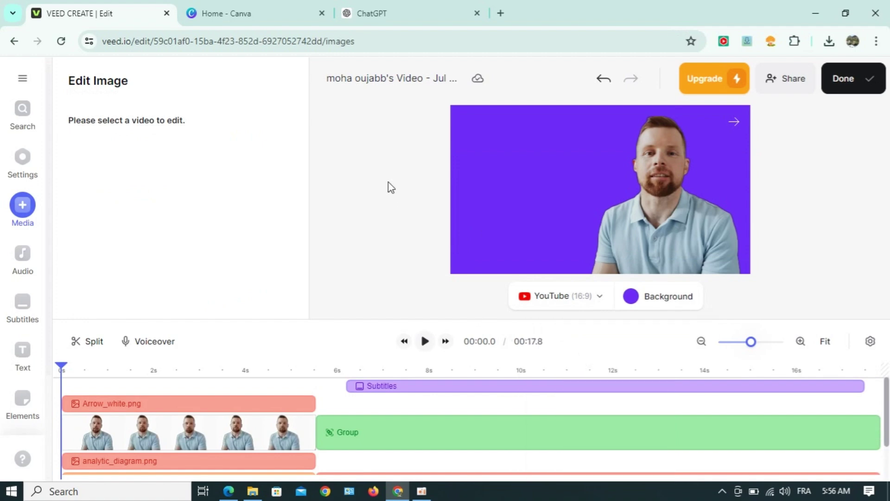
- Examine the opening scene's diagram, title text and presenter clip, the clip's editing settings, and the options for adding media
click(527, 188)
click(525, 188)
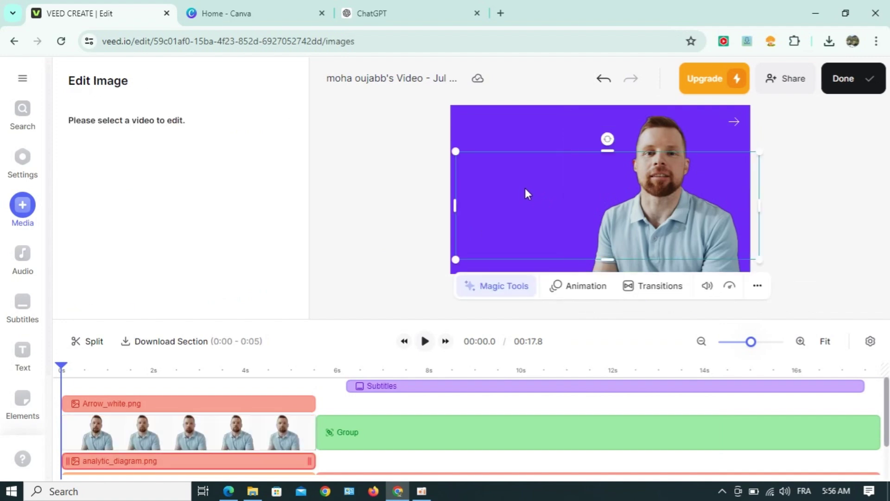
click(530, 143)
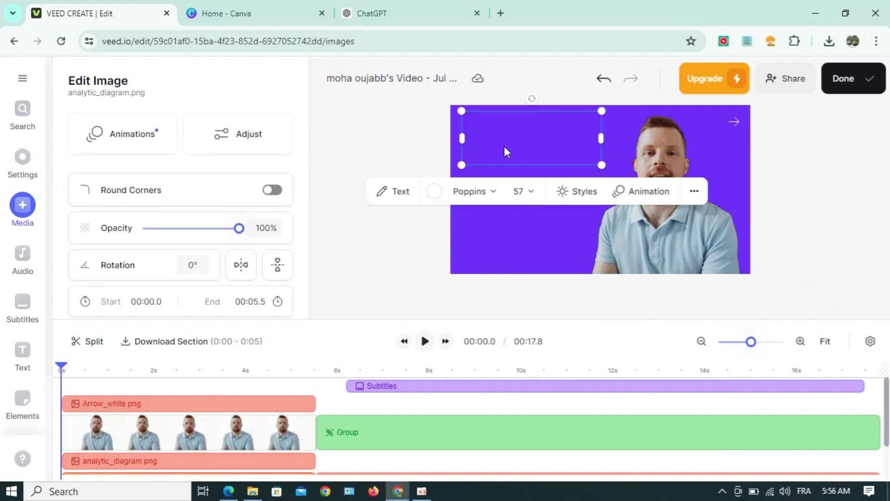
click(698, 142)
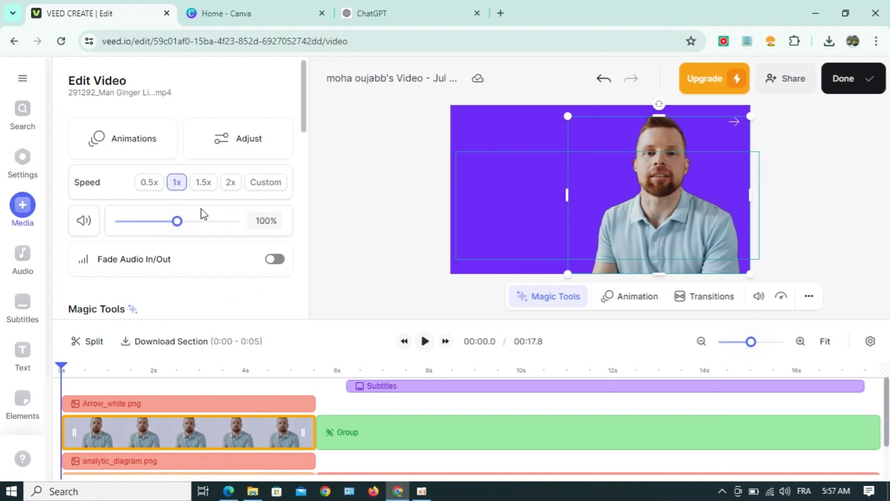
scroll(192, 144, down, 15)
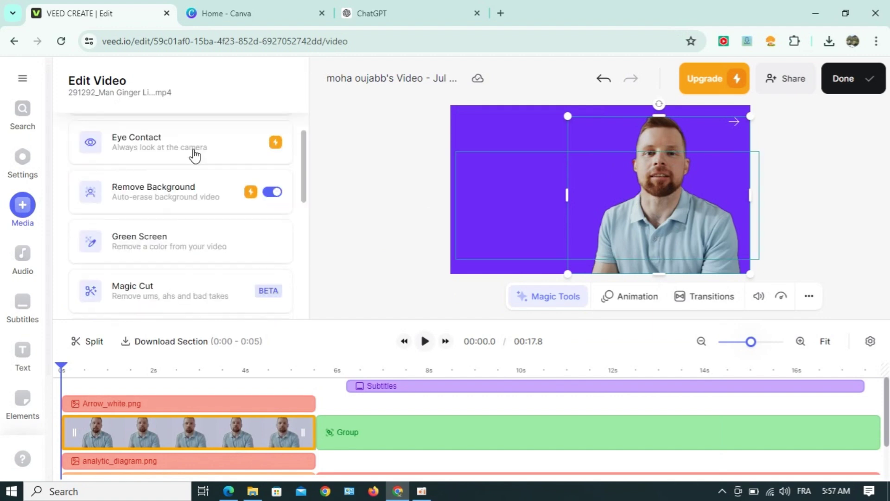
scroll(193, 160, down, 3)
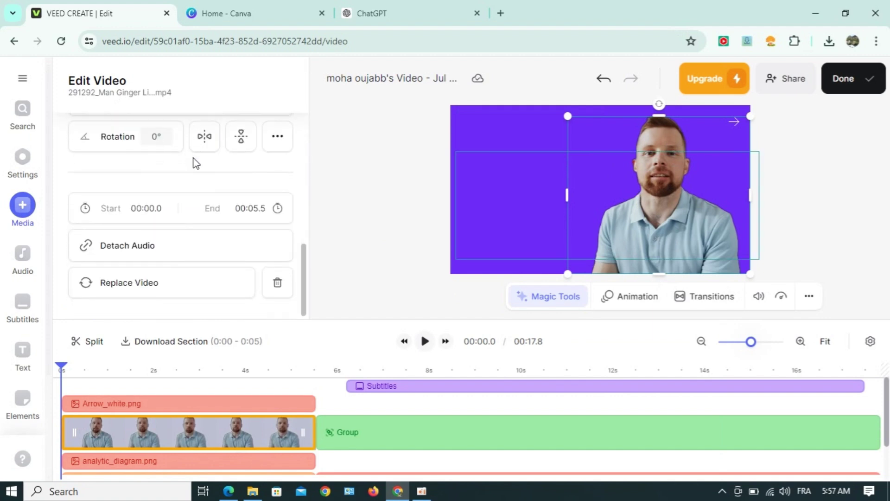
scroll(216, 159, up, 10)
scroll(218, 160, up, 1)
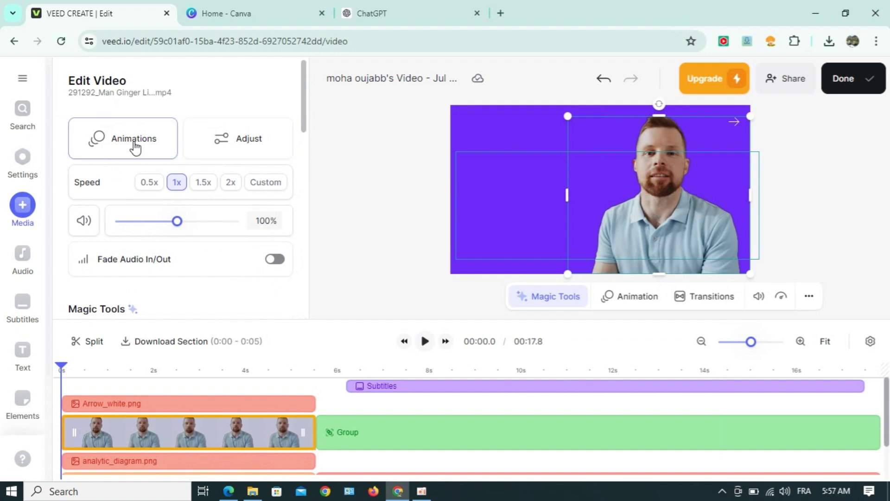
click(23, 212)
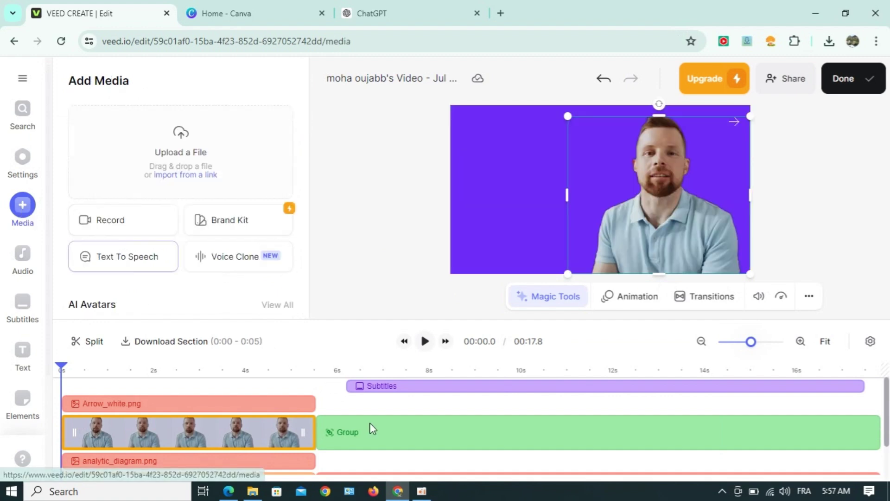
- Delete every subtitle line from the subtitle track, from "With One Account, everything you need" through "One Account does it all seamlessly."
click(444, 392)
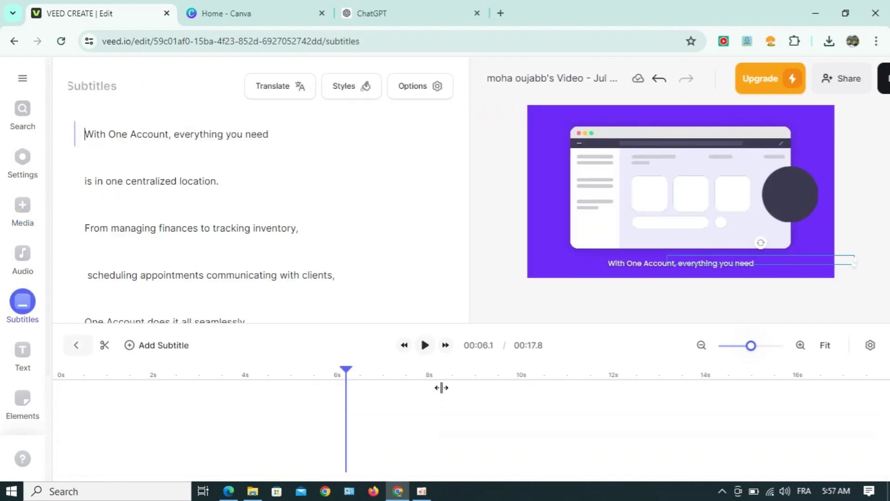
key(Delete)
key(Delete)
key(Delete)
key(Delete)
key(Delete)
key(Delete)
key(Delete)
key(Delete)
key(Delete)
key(Delete)
key(Delete)
key(Delete)
key(Delete)
key(Delete)
key(Delete)
key(Delete)
key(Delete)
key(Delete)
key(Delete)
key(Delete)
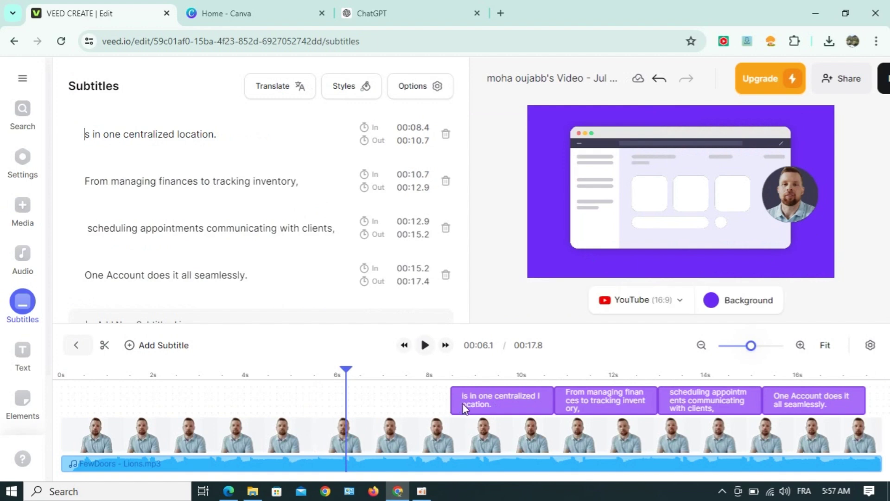
key(Delete)
key(Delete)
key(Delete)
key(Delete)
key(Delete)
key(Delete)
key(Delete)
key(Delete)
key(Delete)
key(Delete)
key(Delete)
key(Delete)
key(Delete)
key(Delete)
key(Delete)
key(Delete)
key(Delete)
key(Delete)
key(Delete)
key(Delete)
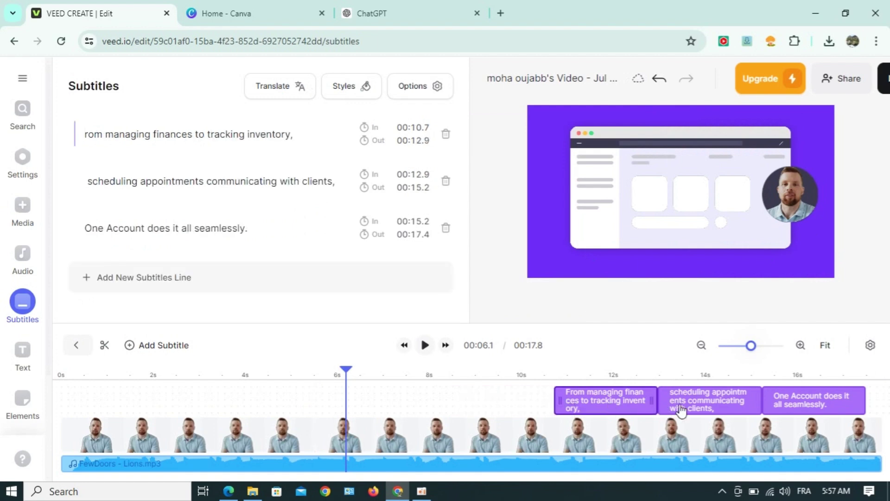
key(Delete)
key(Delete)
key(Delete)
key(Delete)
key(Delete)
key(Delete)
key(Delete)
key(Delete)
key(Delete)
key(Delete)
key(Delete)
key(Delete)
key(Delete)
key(Delete)
key(Delete)
key(Delete)
key(Delete)
key(Delete)
key(Delete)
key(Delete)
click(622, 450)
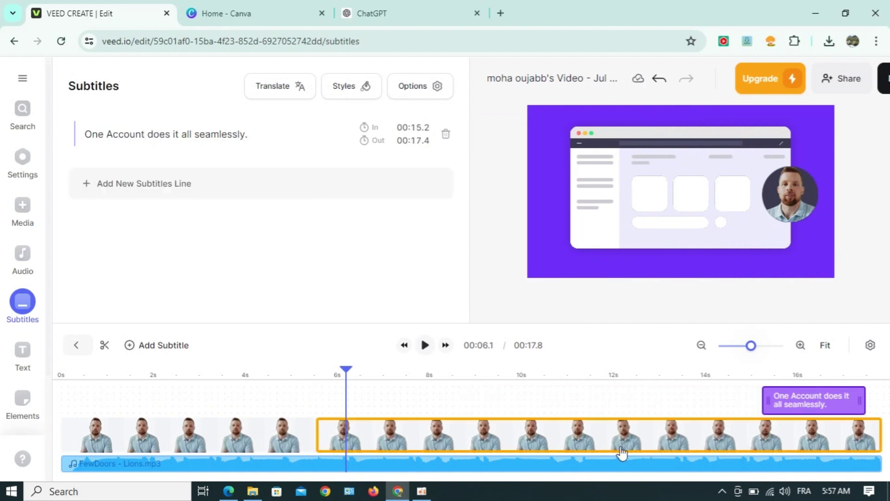
click(801, 410)
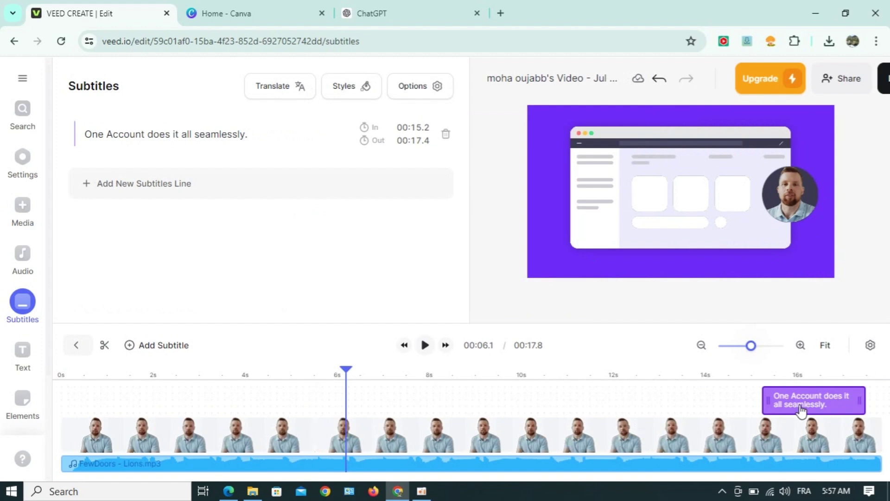
key(Delete)
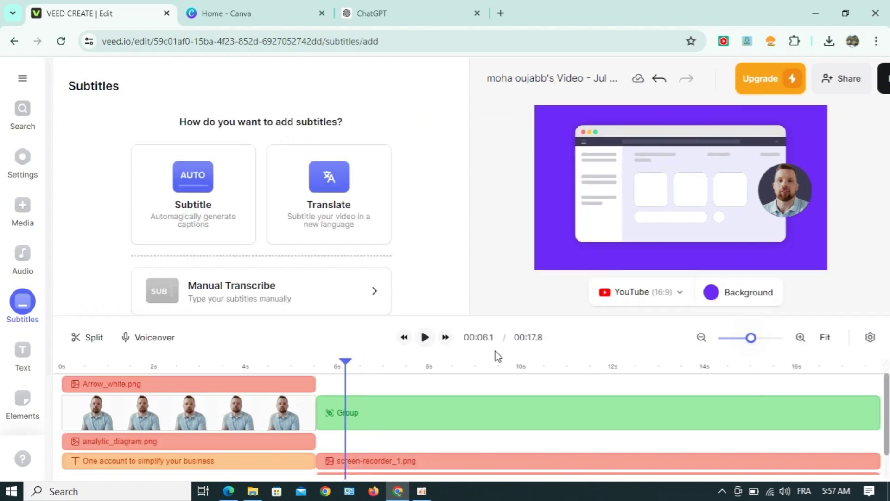
- Delete the presenter clip group and the screen-recorder_1.png image from the second scene on the timeline
click(460, 414)
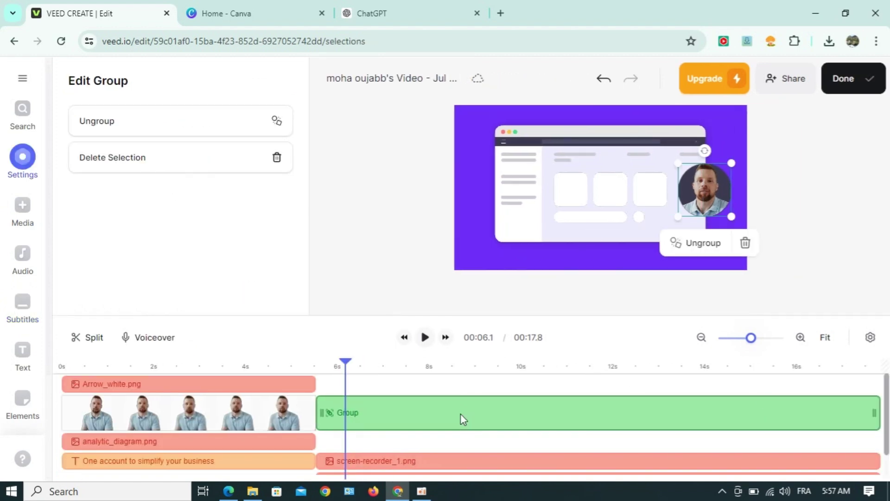
key(Delete)
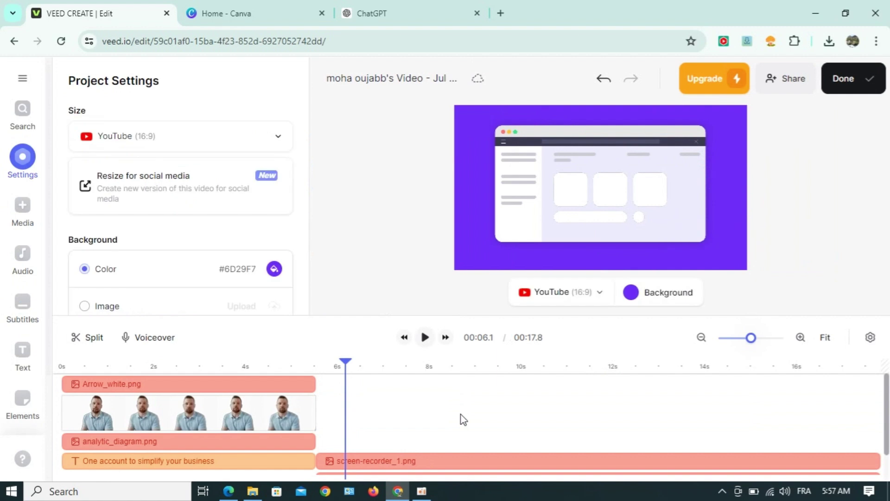
scroll(455, 412, down, 2)
click(470, 428)
key(Delete)
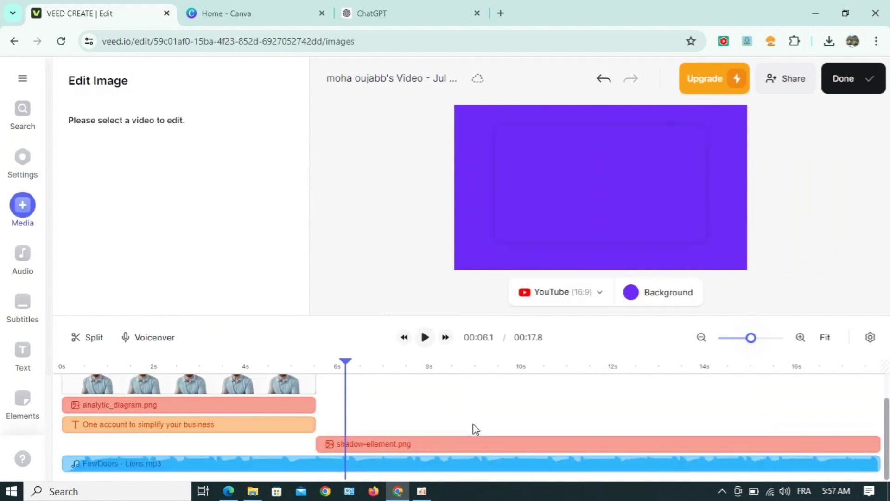
- Delete the shadow-ellement.png image and the FewDoors - Lions.mp3 music track from the timeline
click(479, 444)
key(Delete)
click(398, 466)
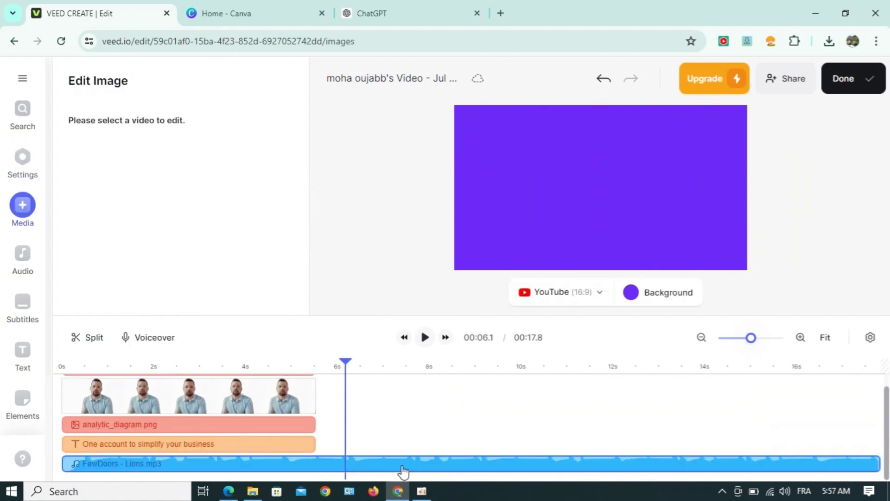
key(Delete)
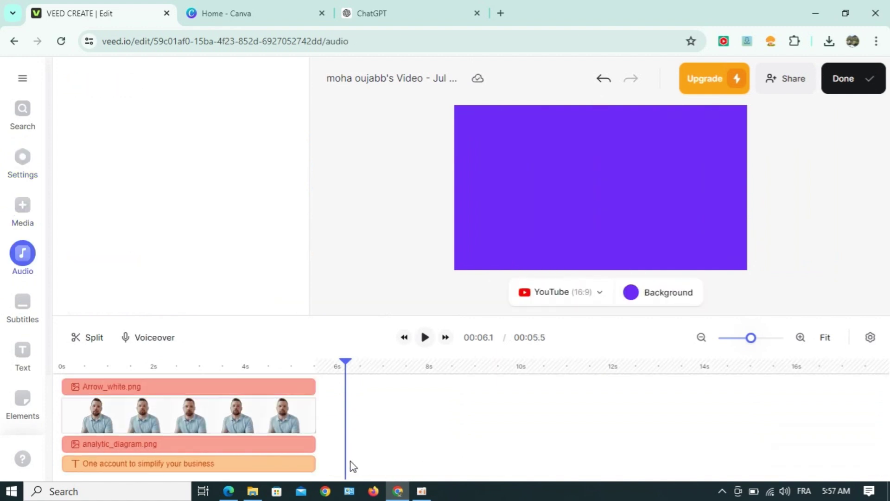
- Delete analytic_diagram.png, the "One account to simplify your business" title and Arrow_white.png from the opening scene
click(239, 444)
key(Delete)
click(241, 462)
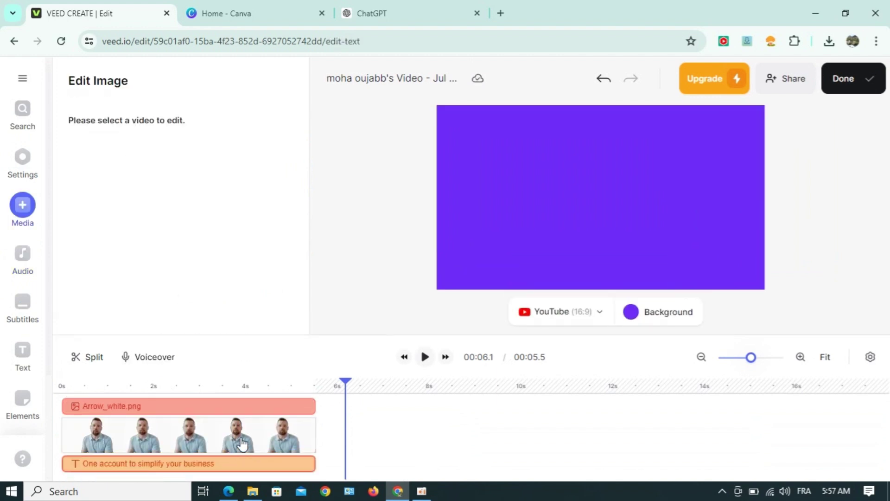
key(Delete)
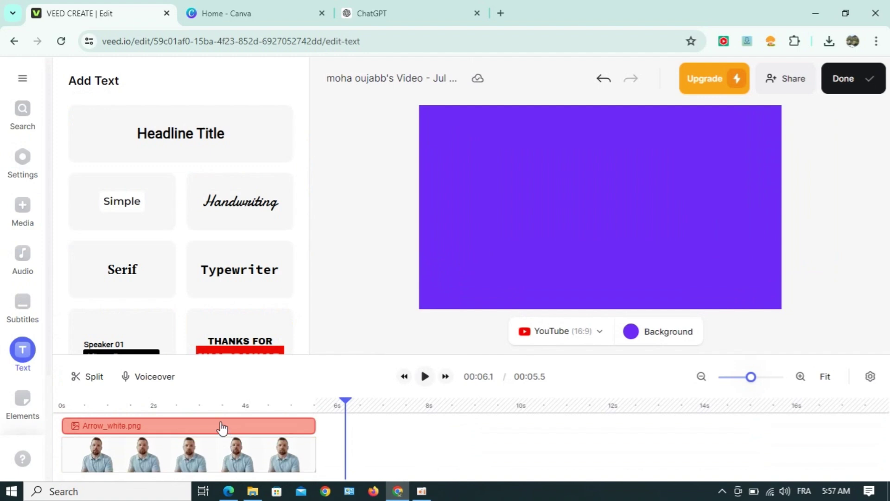
click(220, 425)
key(Delete)
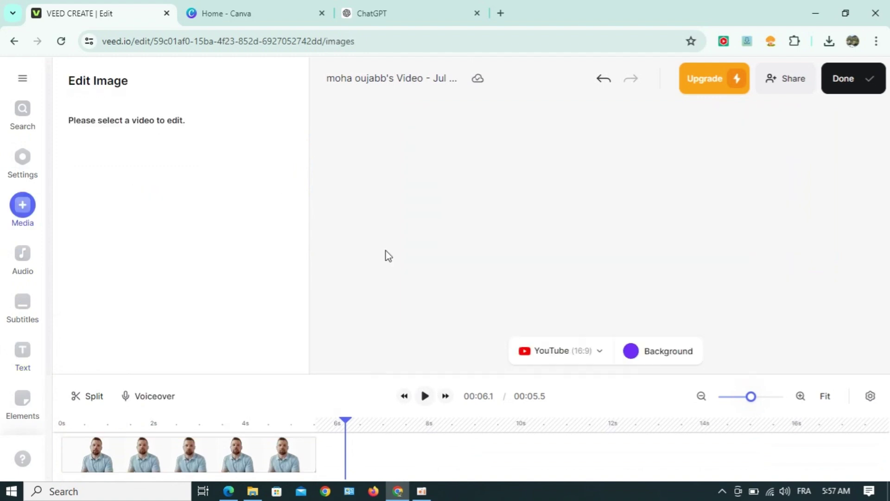
- Delete the remaining presenter video clip so the timeline is empty
click(257, 453)
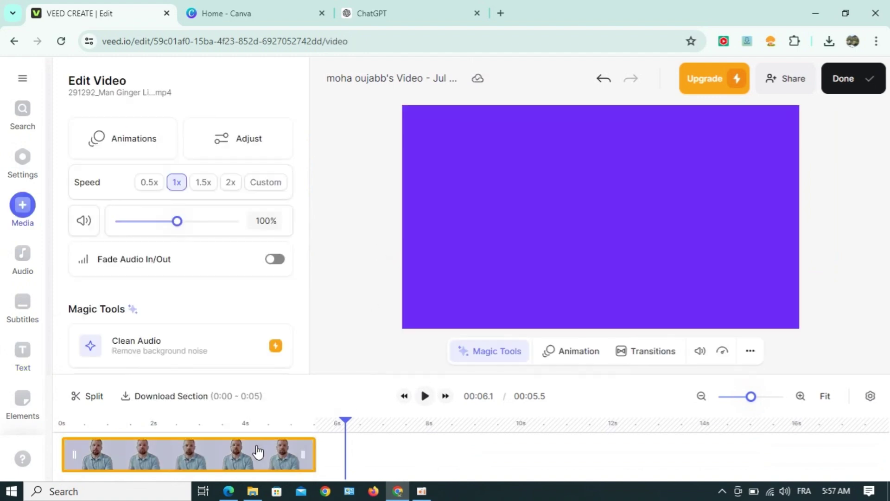
click(21, 209)
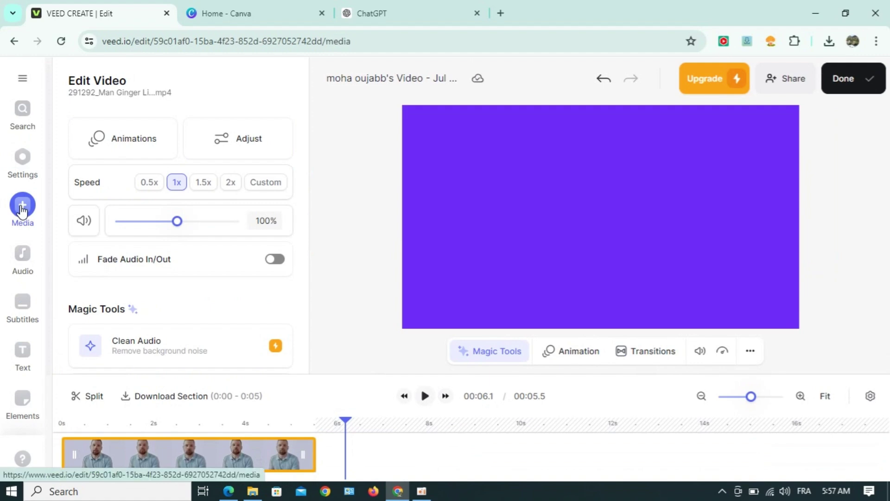
scroll(223, 211, down, 3)
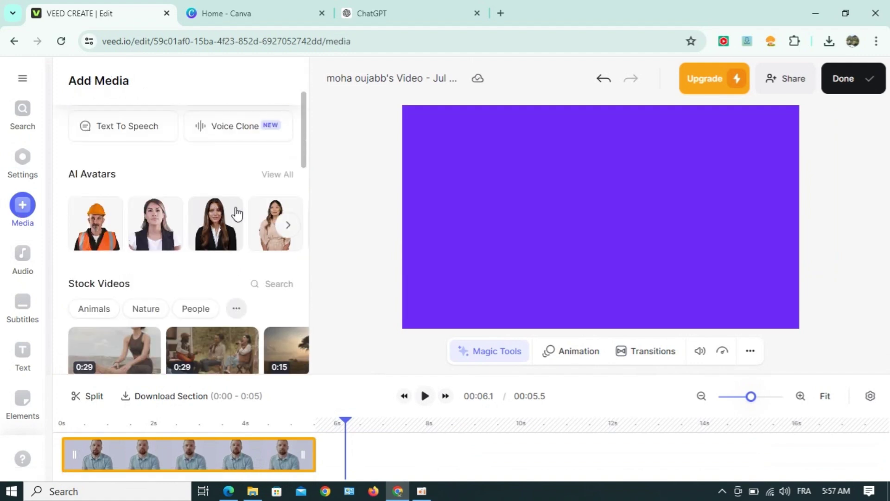
click(273, 453)
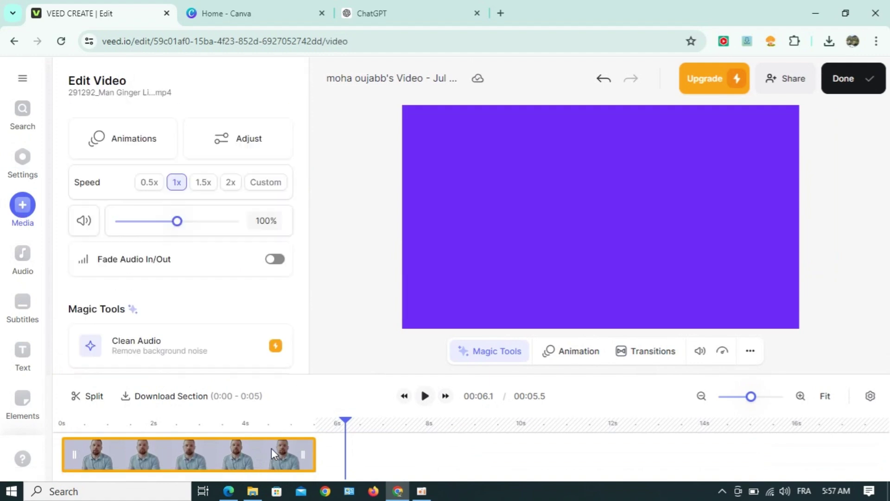
key(Delete)
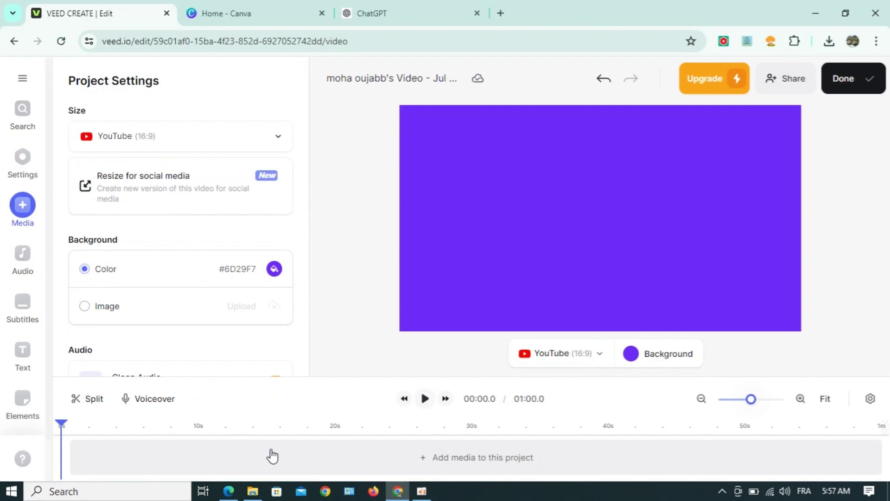
- Open the full AI Avatars collection from the media options
click(29, 208)
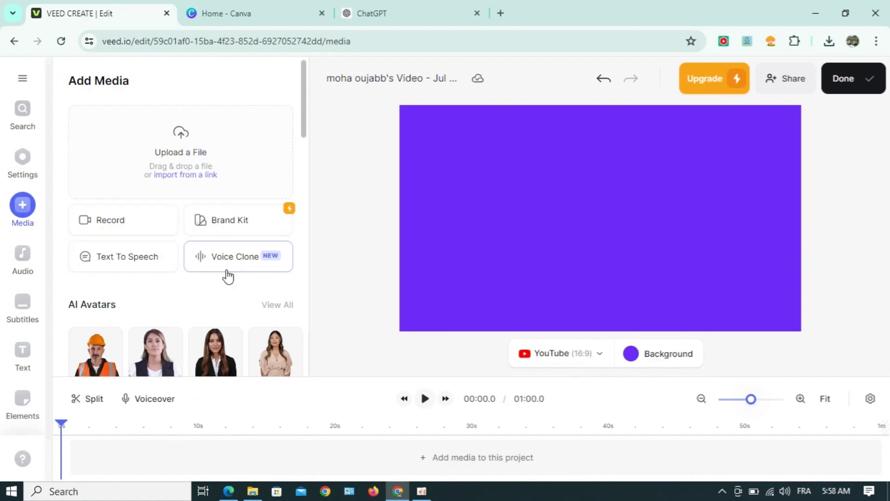
scroll(234, 273, down, 3)
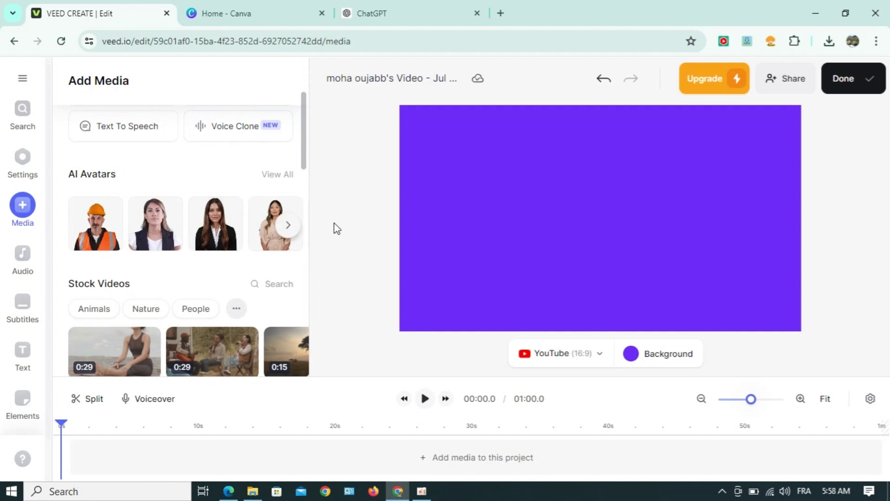
click(291, 229)
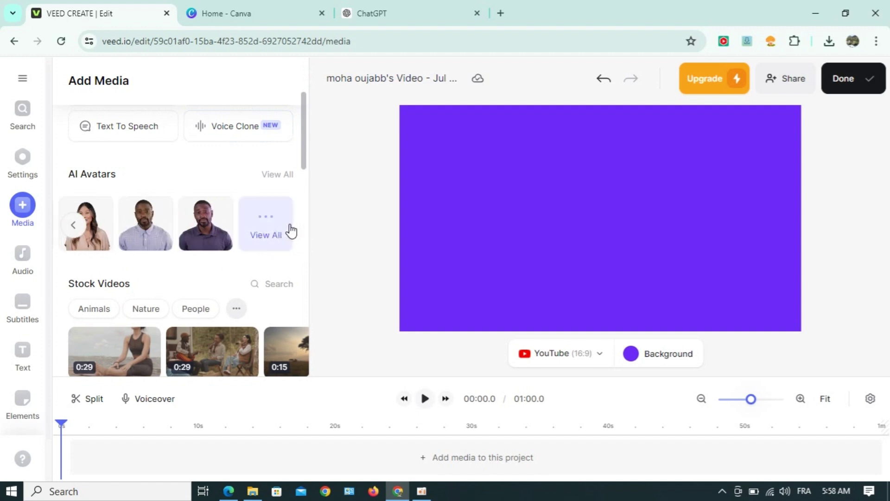
click(272, 230)
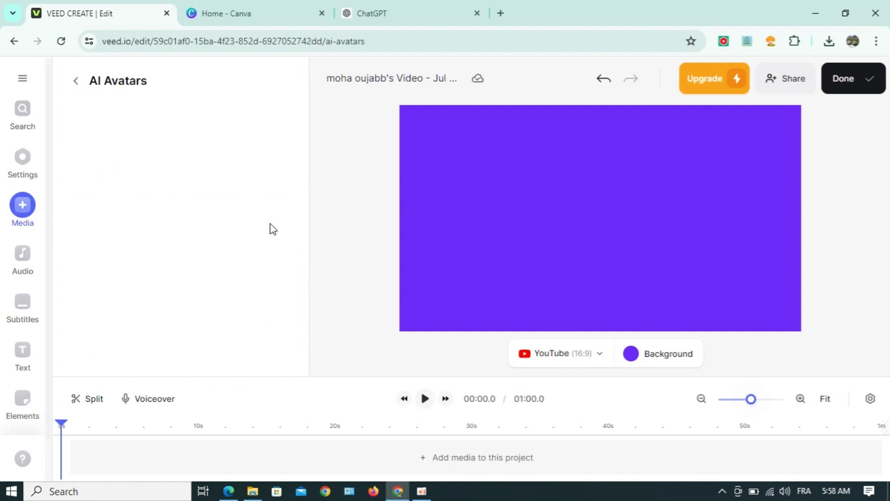
- Browse the AI avatars and choose the Mateo (Formal) character
scroll(238, 218, down, 3)
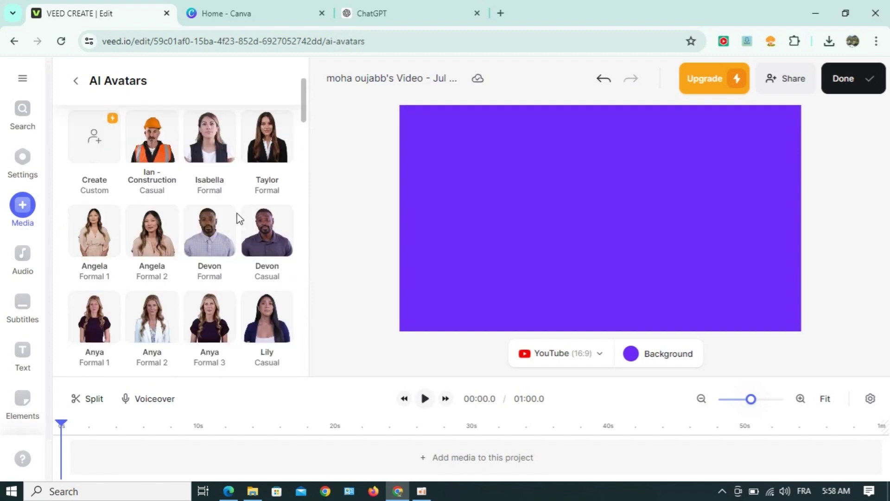
scroll(239, 218, down, 5)
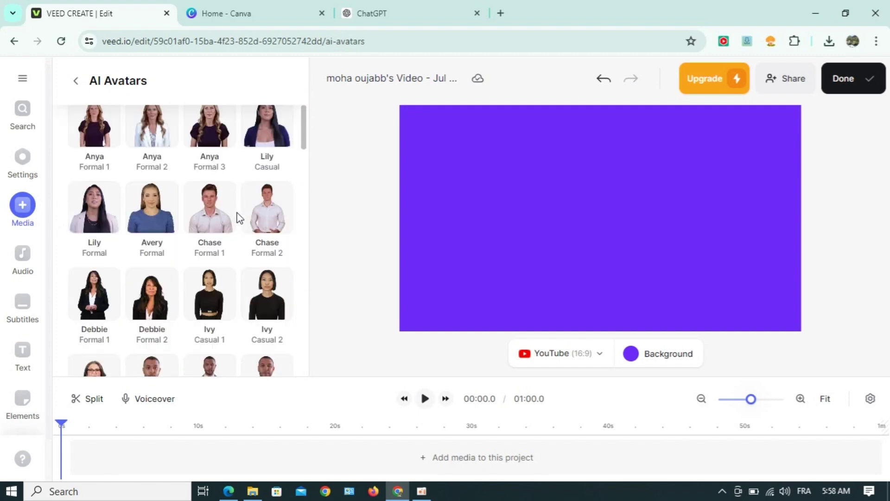
scroll(239, 217, down, 8)
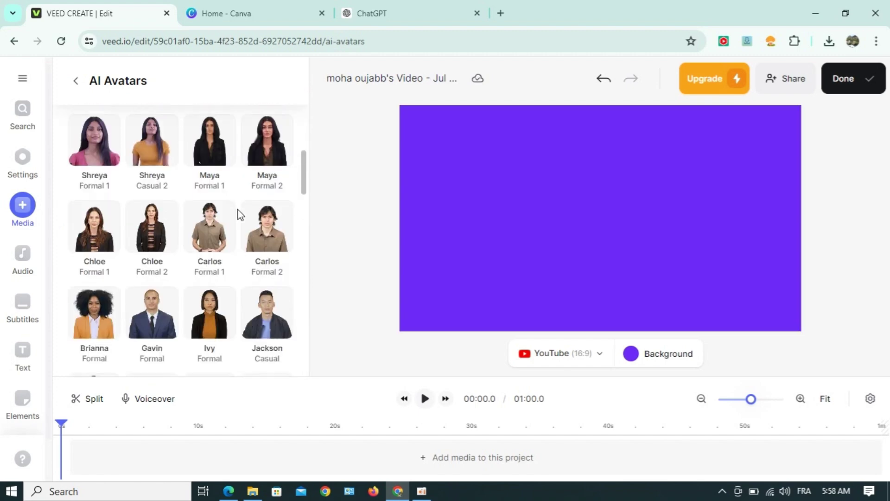
scroll(238, 211, down, 5)
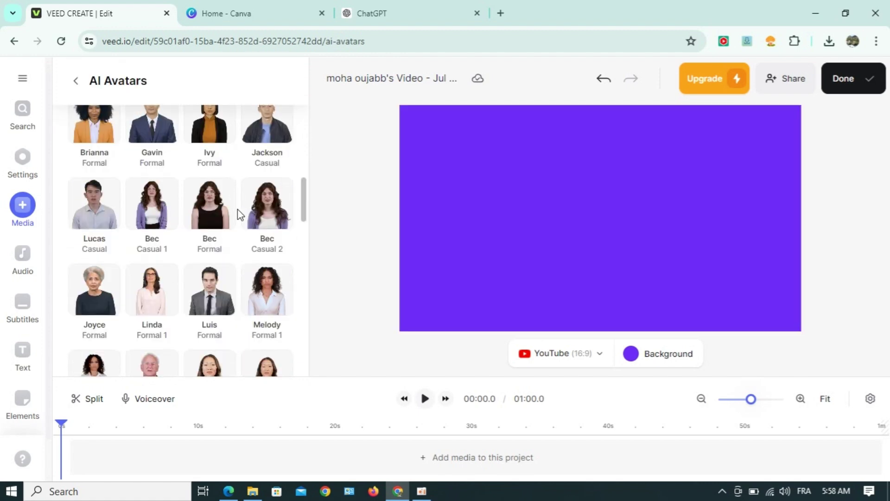
scroll(240, 215, down, 1)
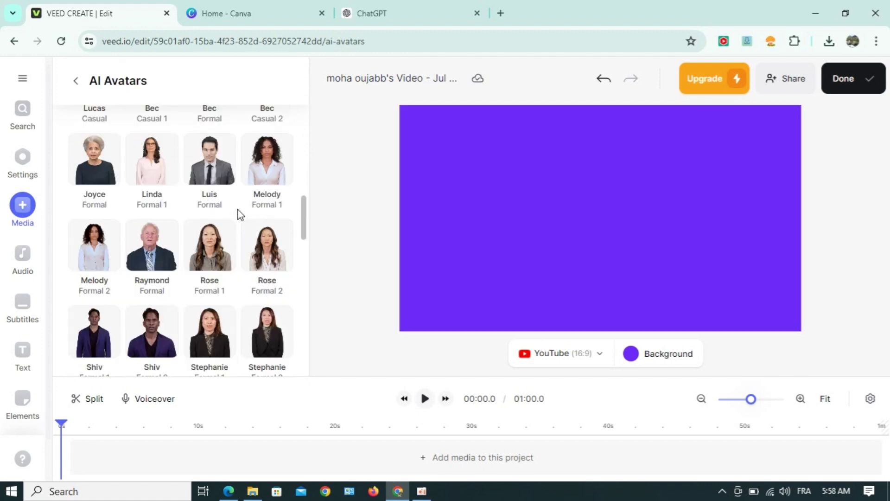
scroll(238, 213, down, 7)
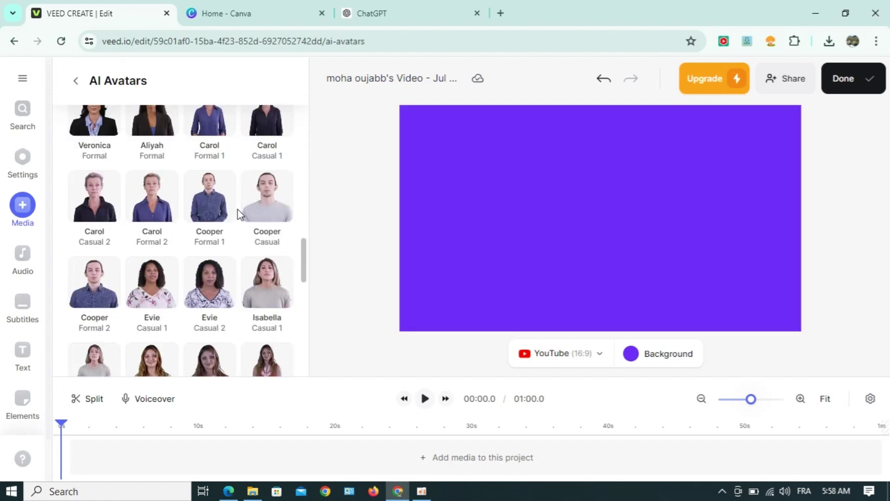
scroll(238, 214, down, 10)
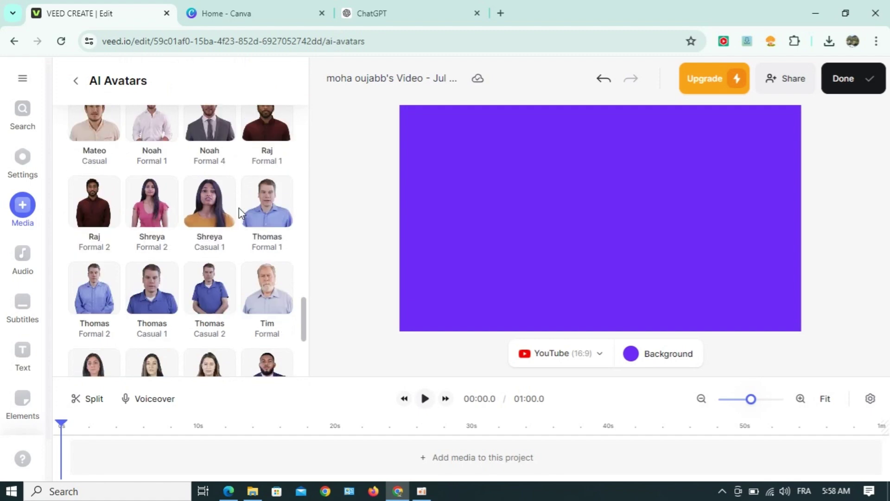
scroll(240, 213, down, 5)
scroll(240, 214, up, 3)
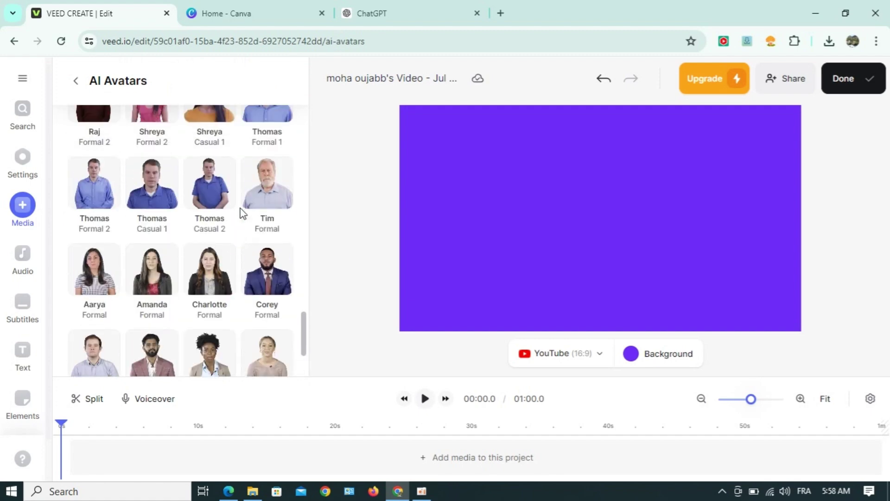
scroll(242, 213, up, 8)
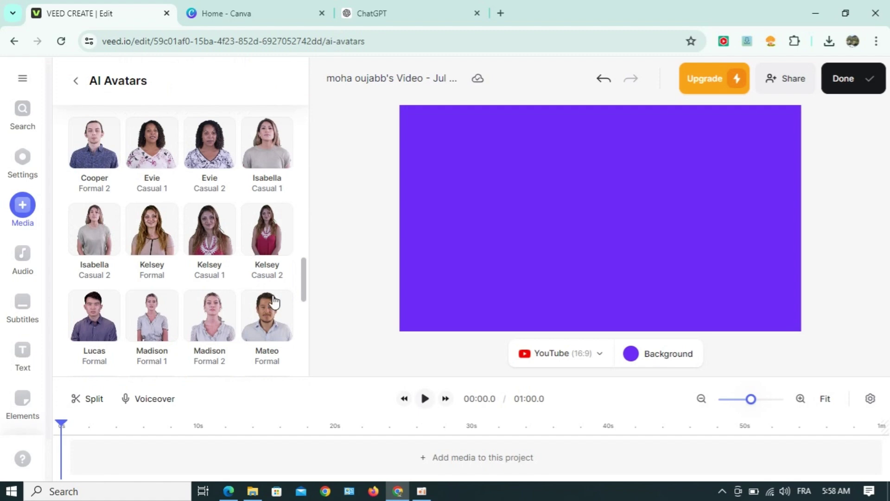
click(277, 317)
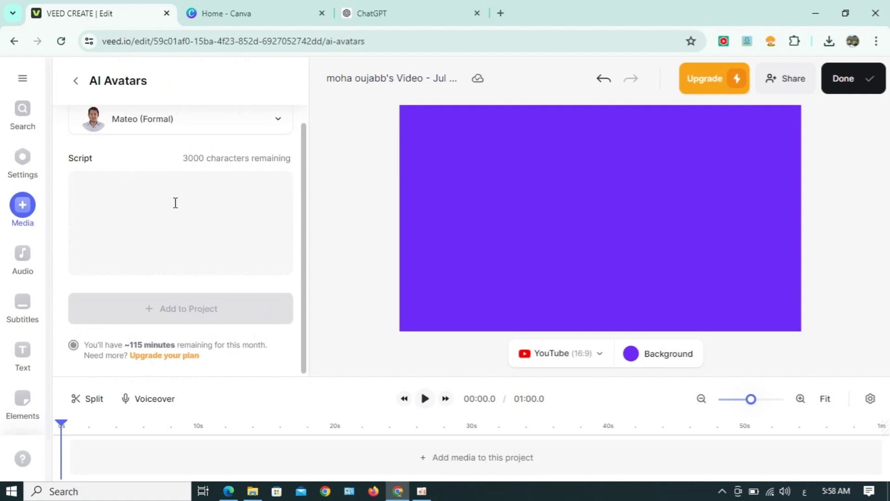
- Enter the avatar's Arabic script: "مرحبا بكم اصدقائي صديقاتي اليوم ساشرح لكم طريقة إنشاء فيديوهات بالذكاء الإصطناعي و بشكل مجاني مائة بالمائة"
text(مرحبا بكم اصدقا)
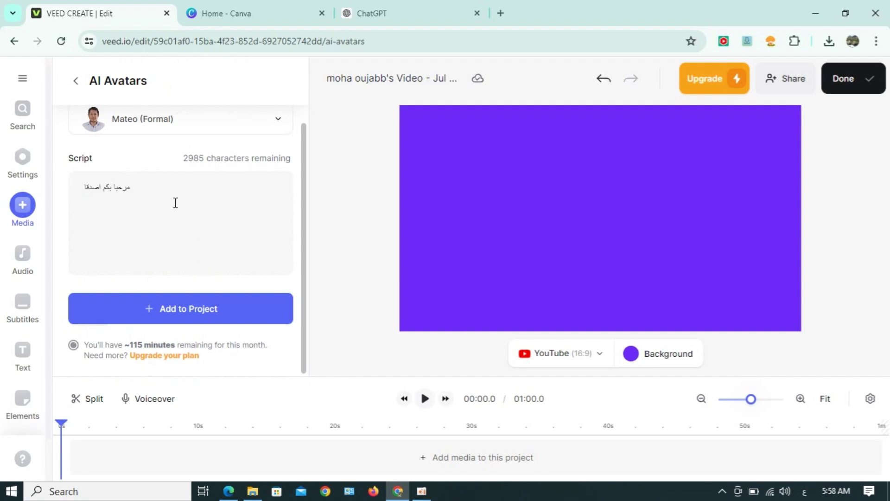
text(ئي صديقاتي اليوم ساشرح لكم طريقة إ)
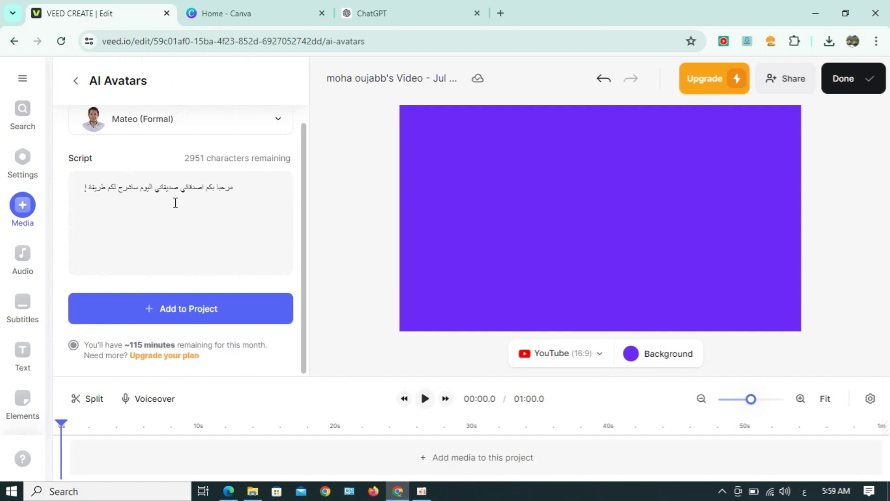
text(نشاء فيديوهات بالذكاء الإصطنا)
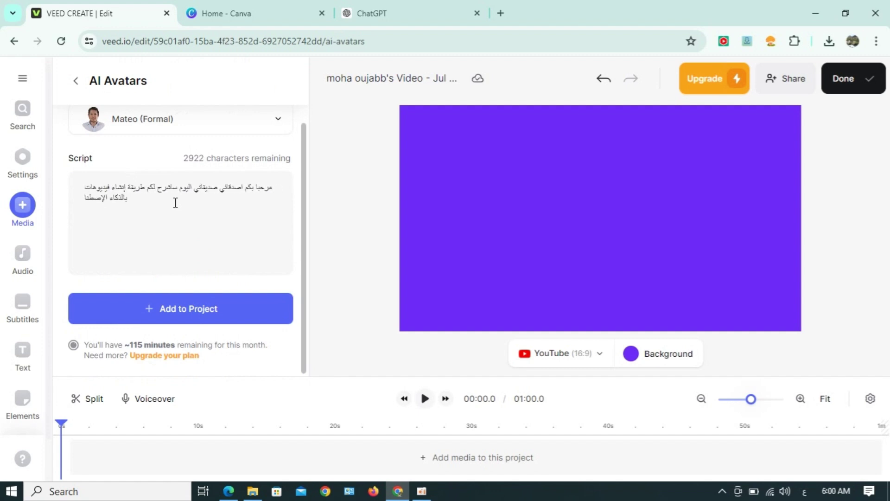
text(عي و بشكل مجاني م)
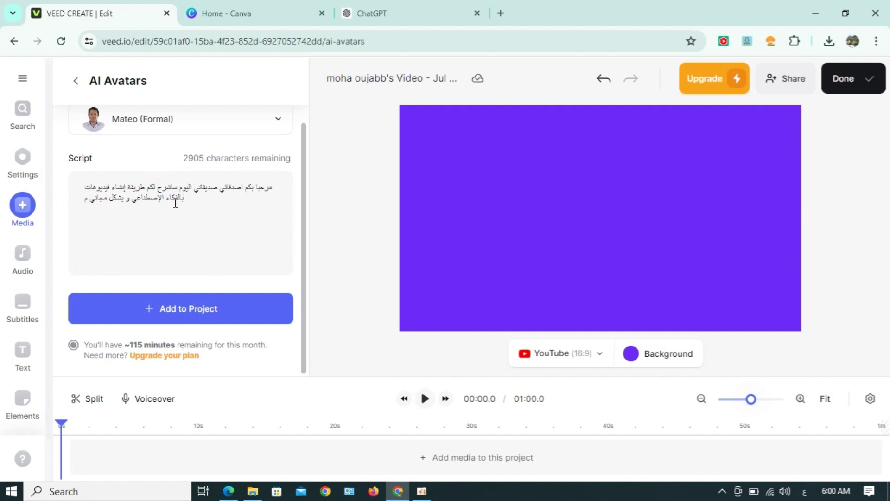
text(اذة )
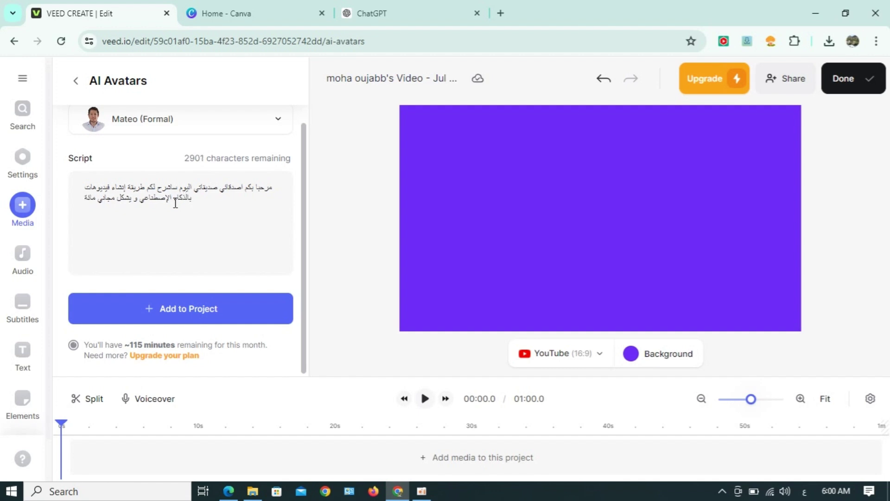
text(بال)
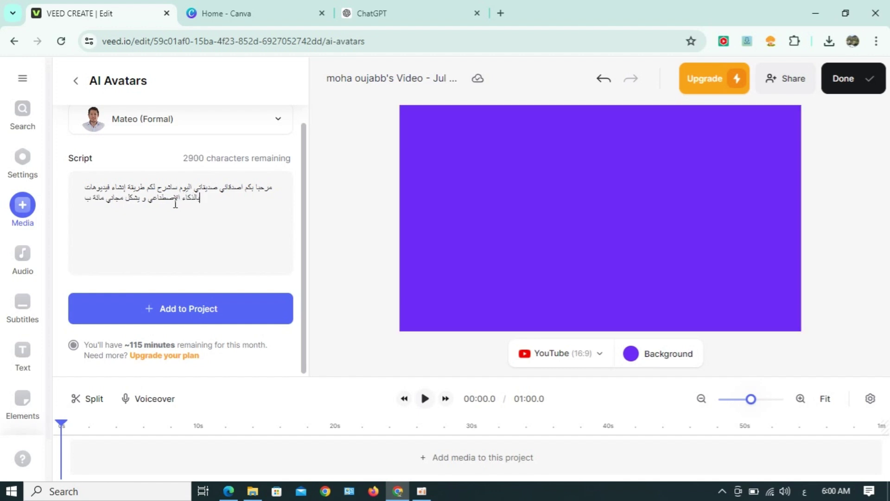
text(الما)
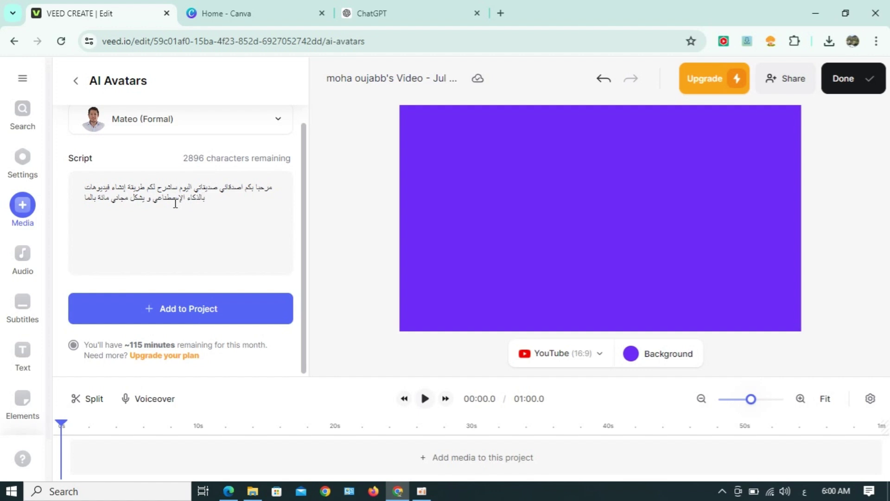
text(ئة)
key(BackSpace)
text(ء)
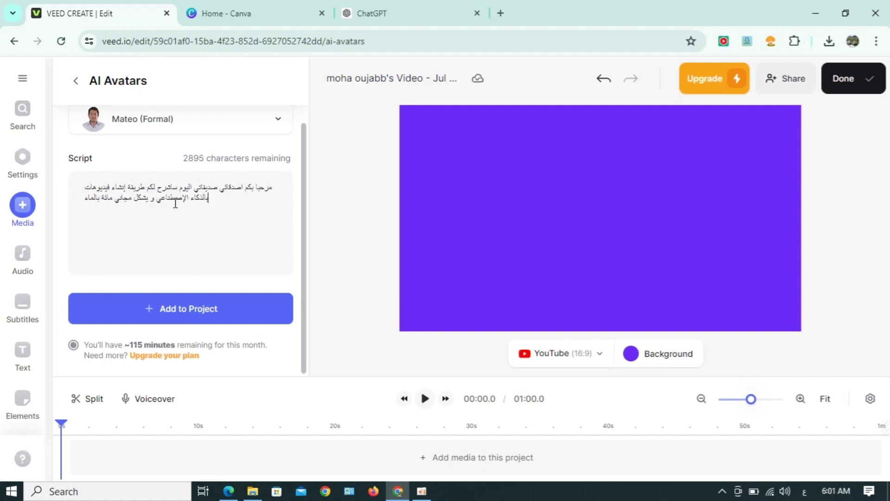
text(ه)
key(BackSpace)
key(BackSpace)
text(ء)
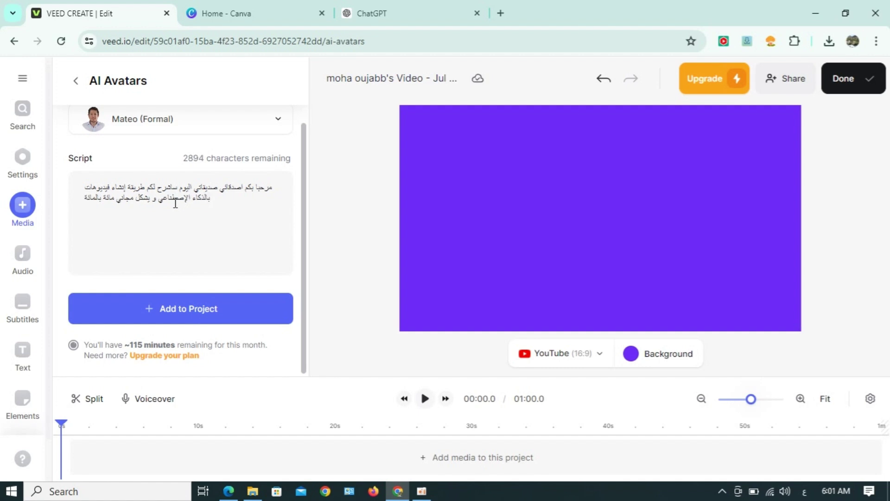
- Change the avatar's spoken language to Arabic (MA)
scroll(168, 246, up, 2)
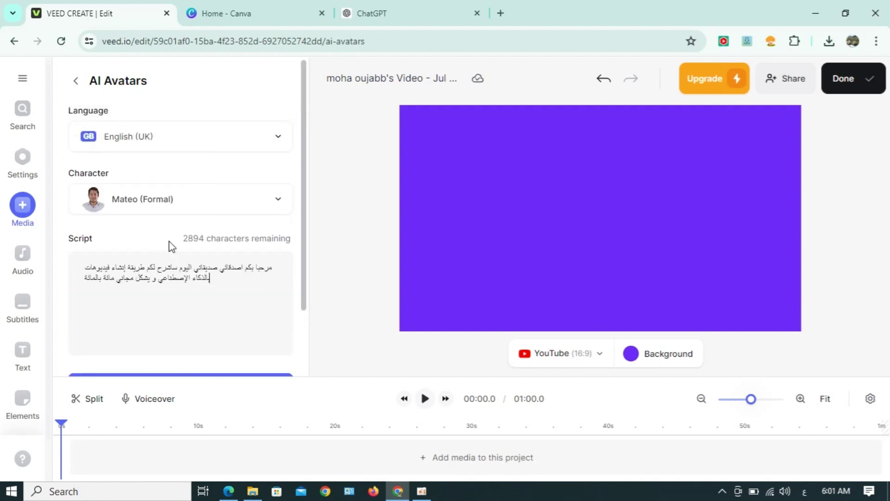
click(270, 140)
scroll(188, 208, down, 2)
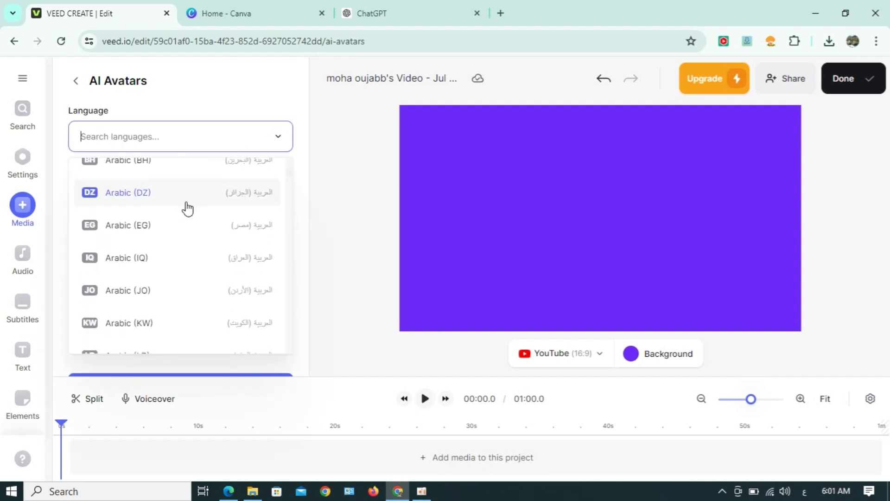
scroll(187, 208, up, 4)
scroll(188, 208, down, 4)
scroll(188, 209, down, 3)
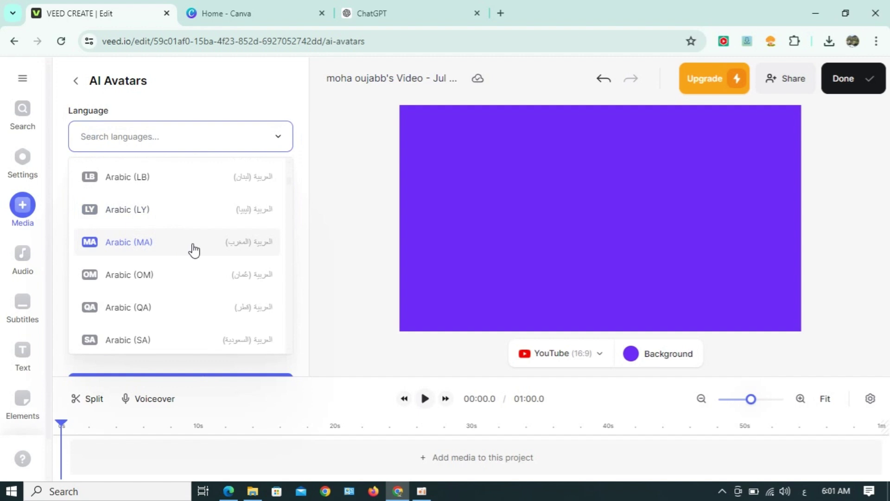
click(194, 251)
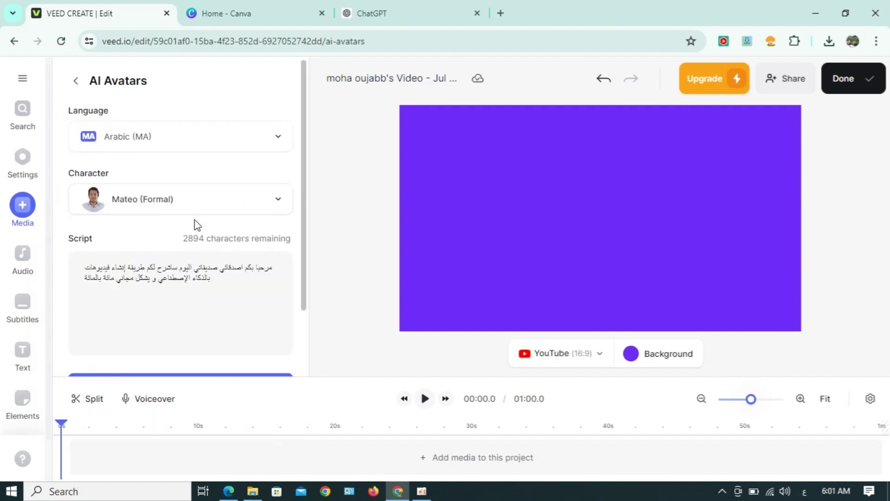
- Add the avatar to the project and play back the generated clip
scroll(197, 225, down, 3)
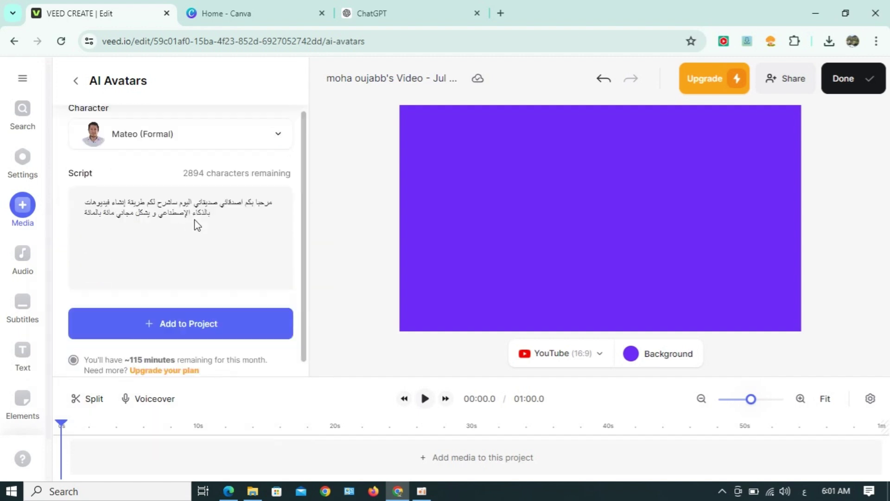
click(187, 310)
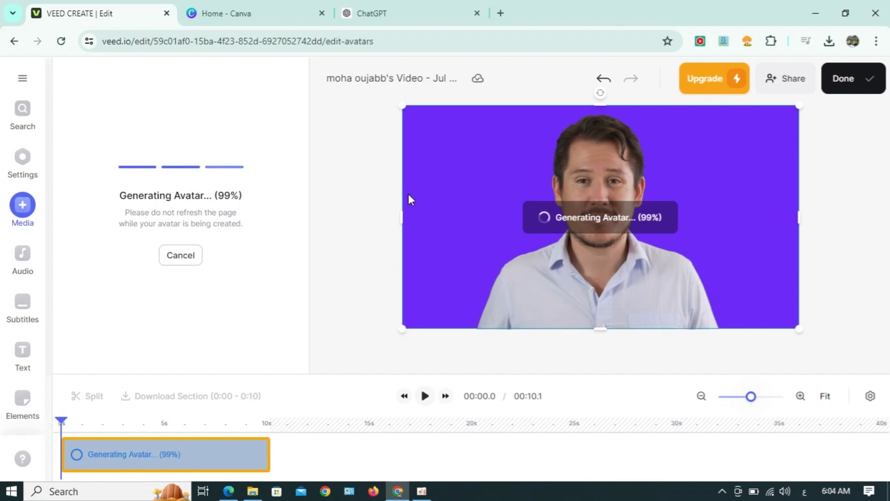
click(425, 397)
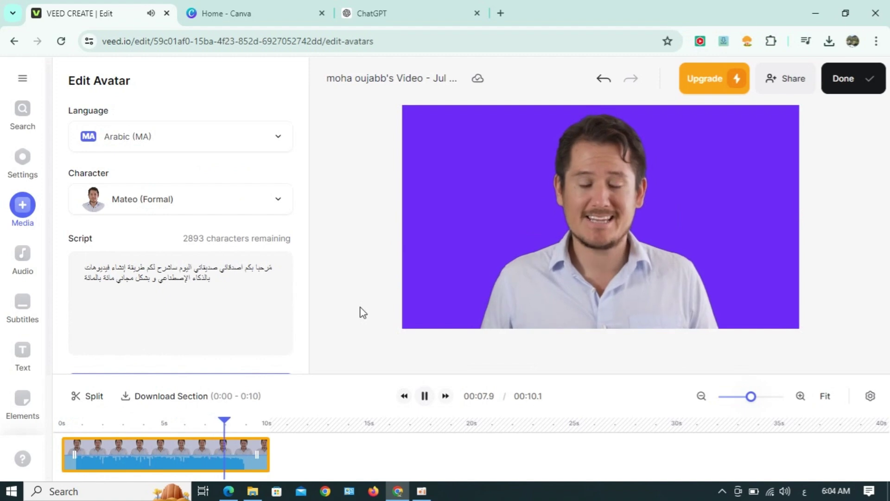
- Preview the stock music tracks Synthwave Memories, Lofi Background Vlog Hip Hop, King And Queens, New York, and Are U Ok
click(14, 253)
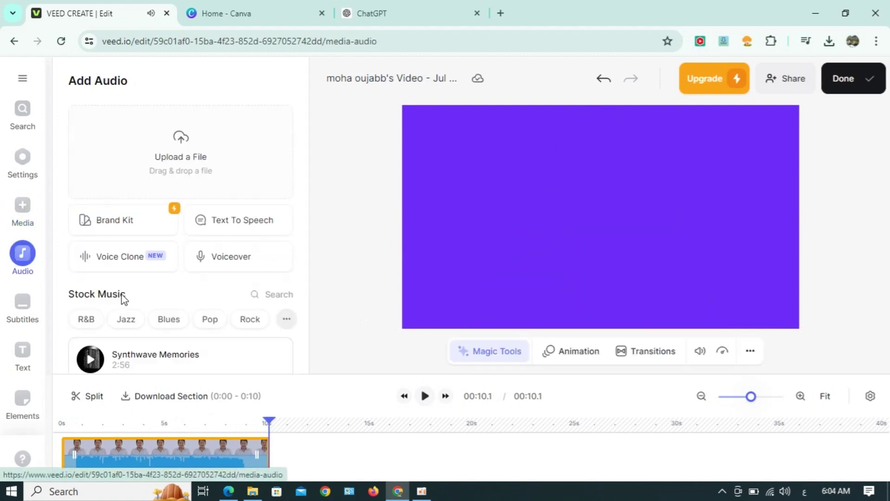
scroll(144, 260, down, 3)
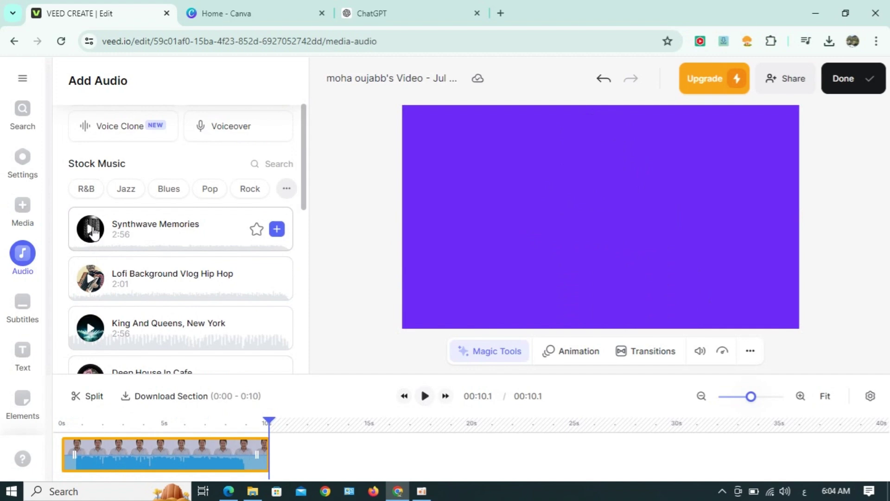
click(90, 229)
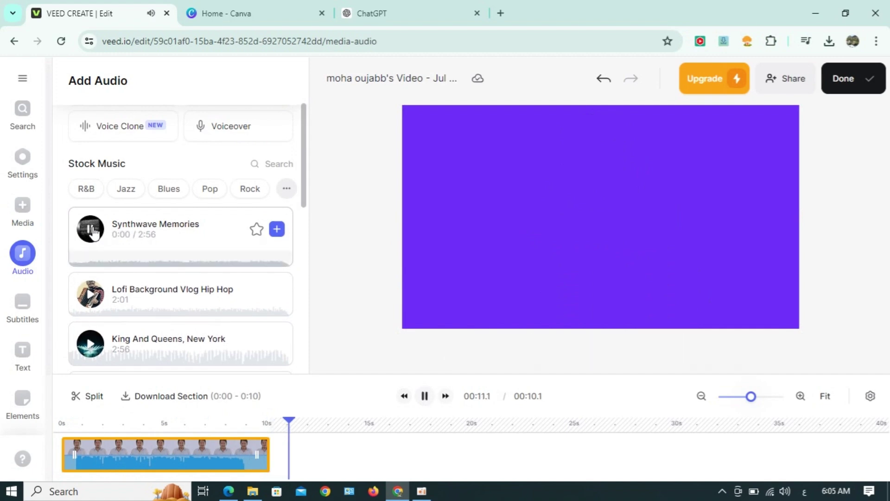
click(93, 230)
click(92, 280)
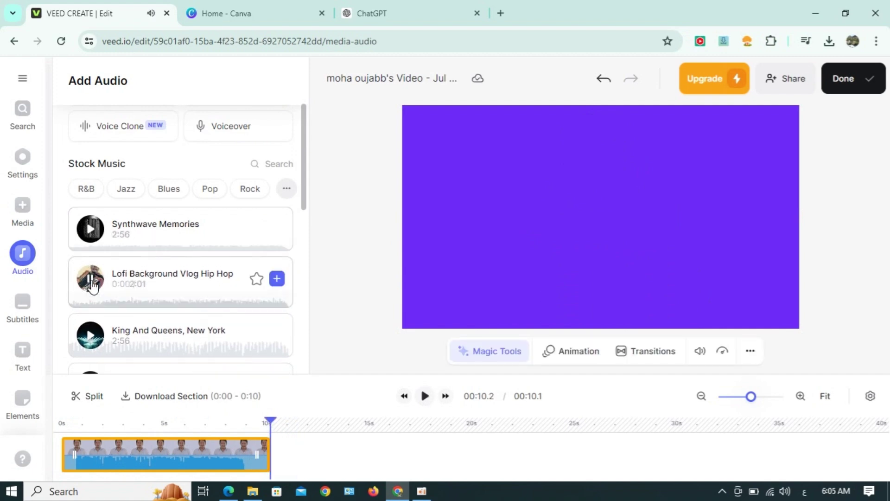
click(92, 282)
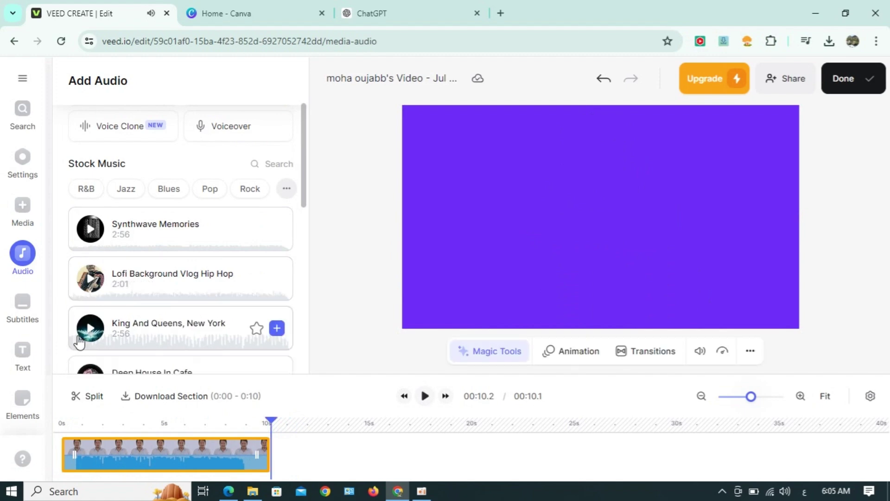
click(89, 330)
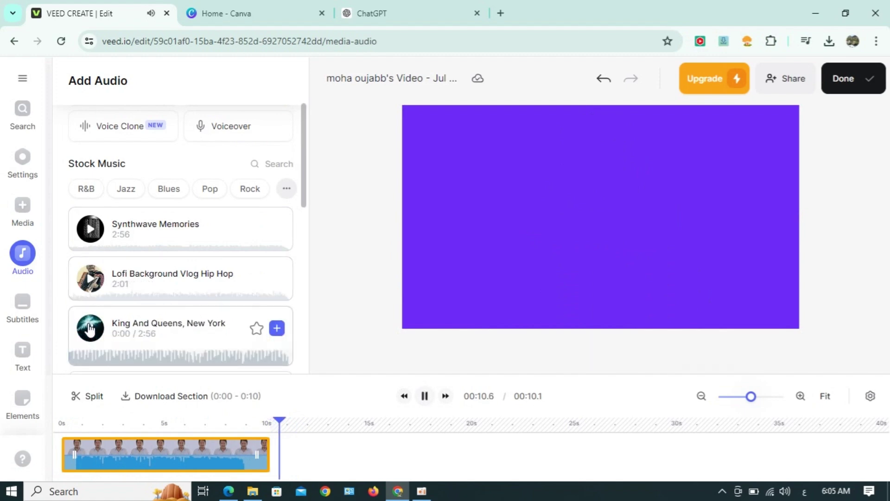
click(90, 329)
scroll(111, 259, down, 5)
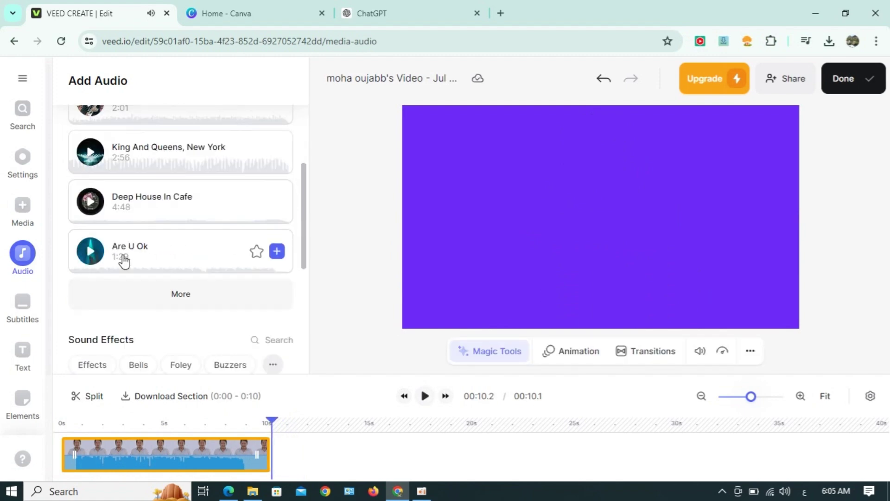
click(90, 237)
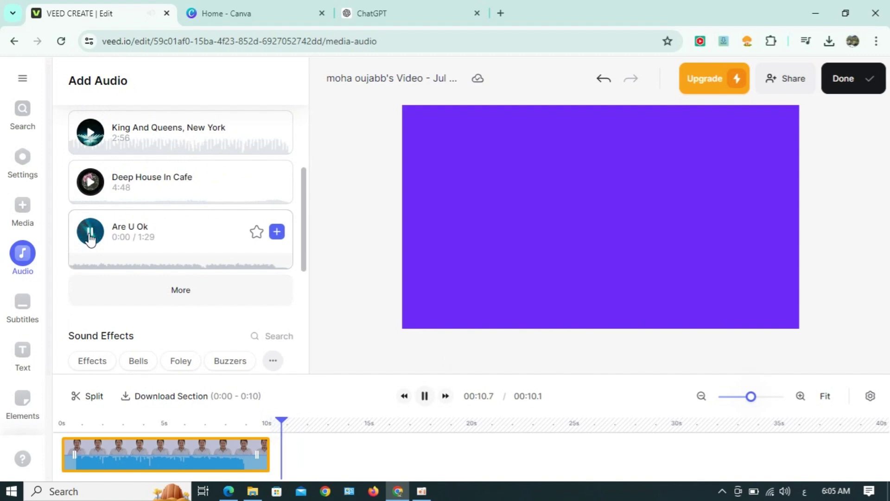
click(90, 237)
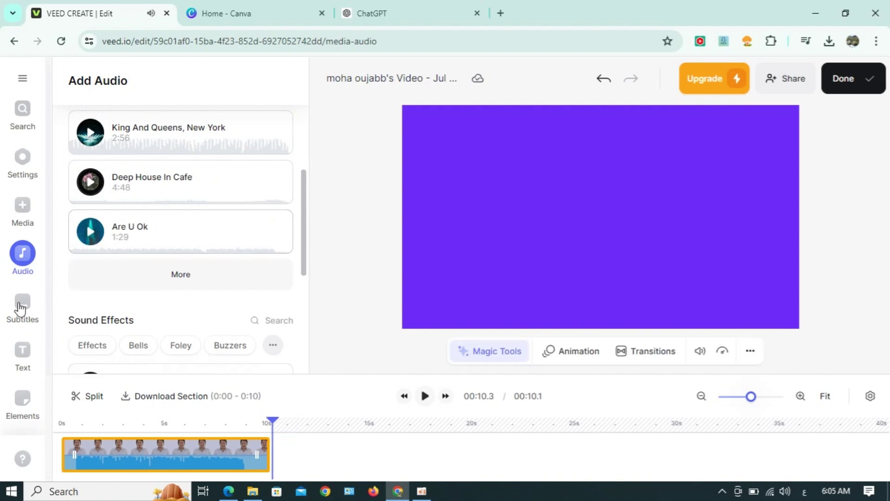
- Generate automatic subtitles for spoken Arabic (Morocco) with automatic highlighting enabled
click(24, 307)
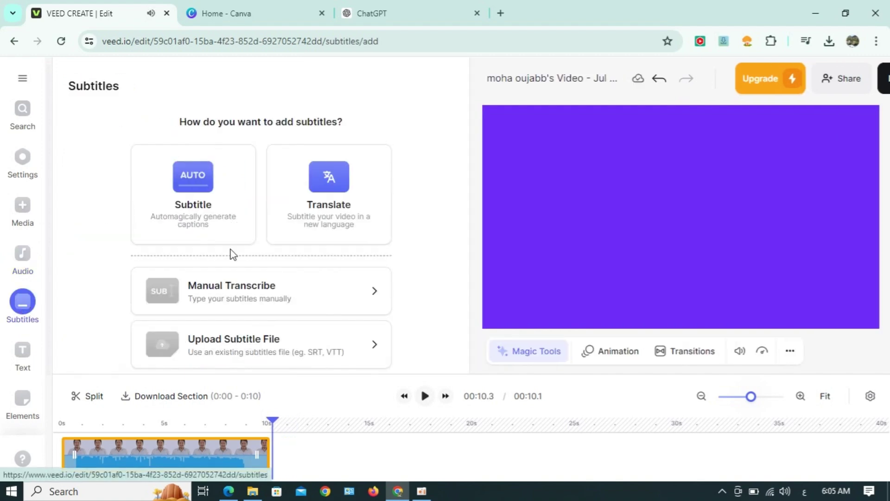
click(206, 212)
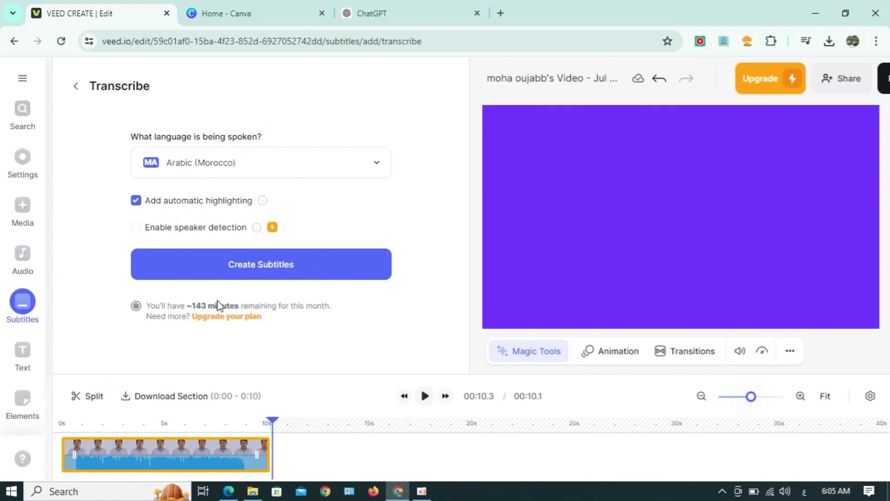
click(262, 268)
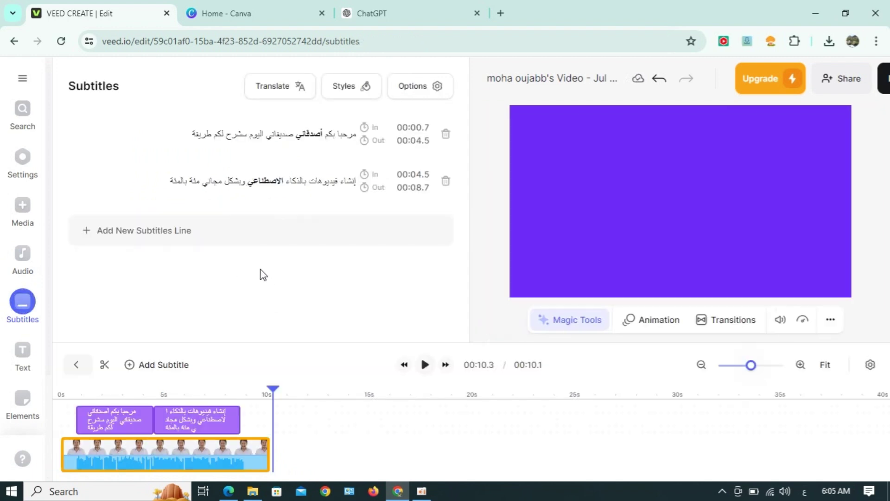
- Browse the text templates and the elements library, down to the brand logos
click(24, 356)
scroll(186, 237, down, 3)
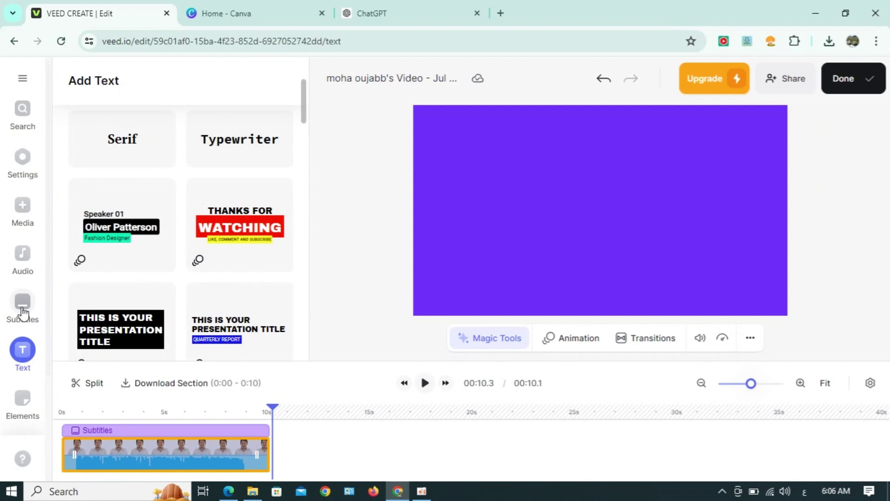
scroll(23, 308, down, 3)
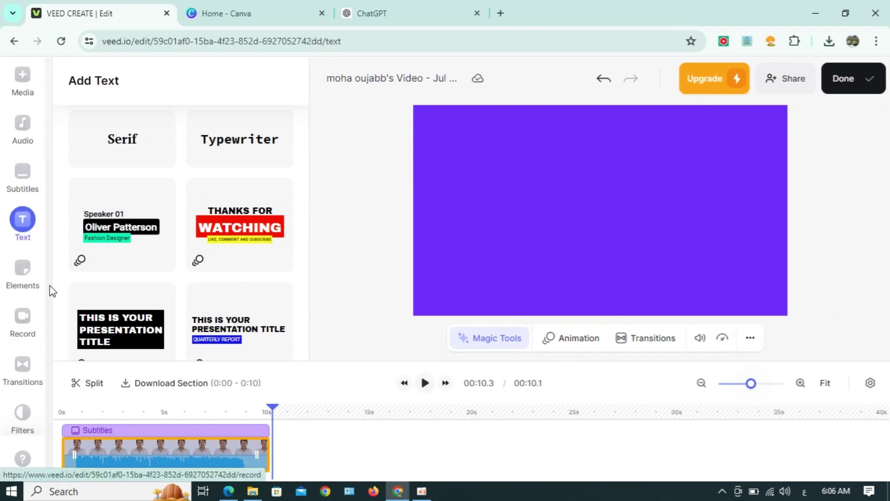
click(24, 270)
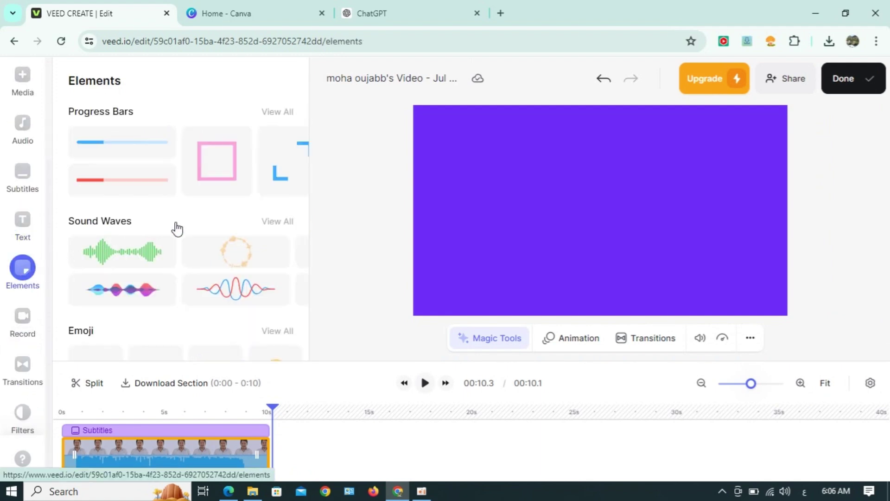
scroll(214, 232, down, 10)
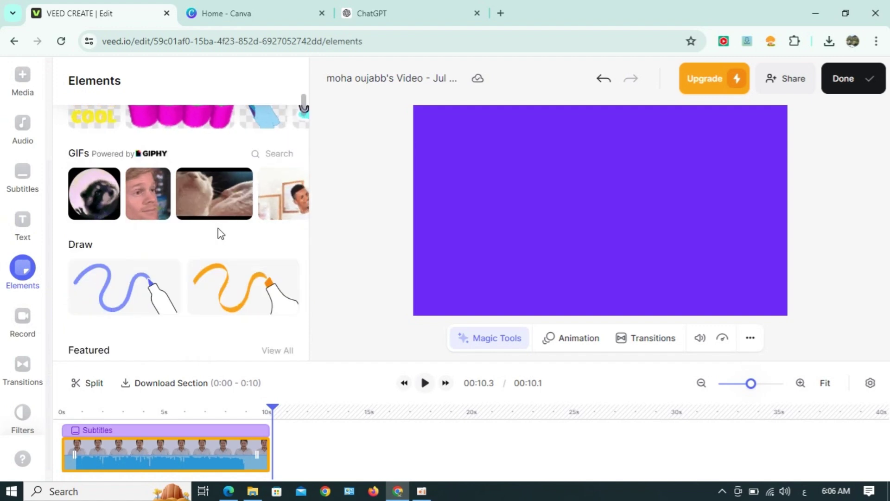
scroll(220, 233, down, 8)
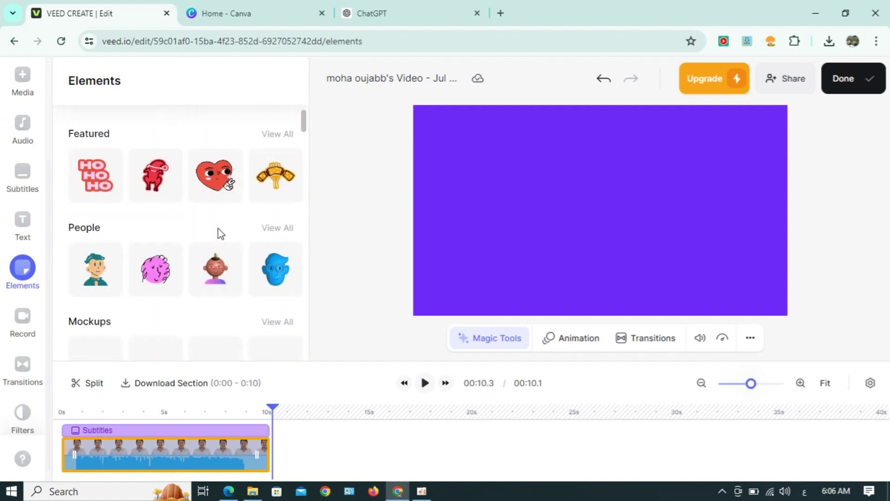
scroll(137, 227, down, 2)
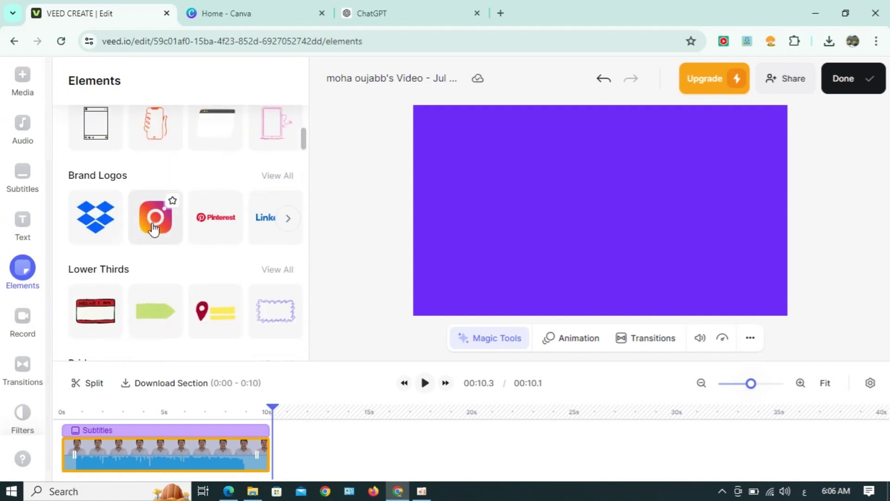
- Try the Instagram logo sticker at the start of the timeline, check it over the avatar, and delete it
click(154, 228)
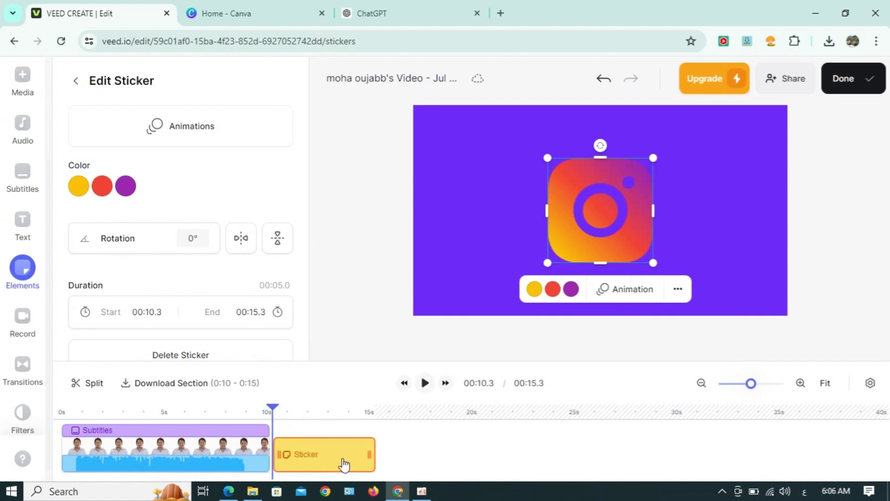
drag(338, 451, 94, 416)
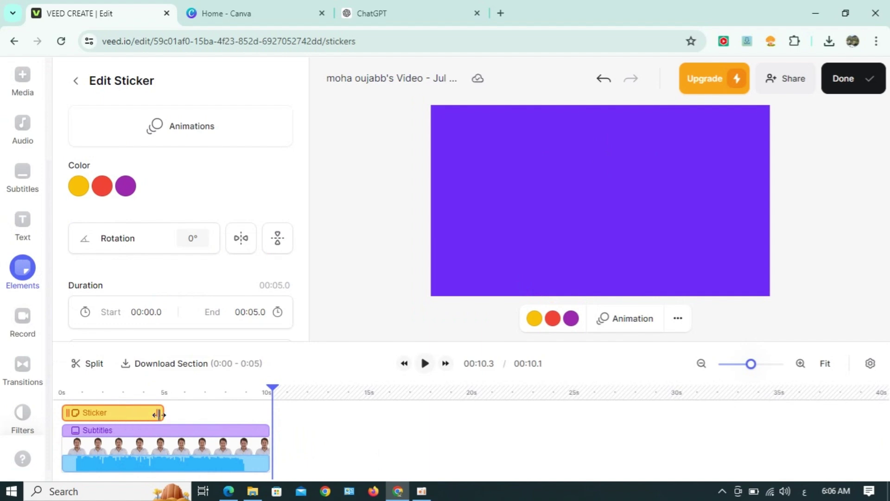
drag(273, 392, 116, 391)
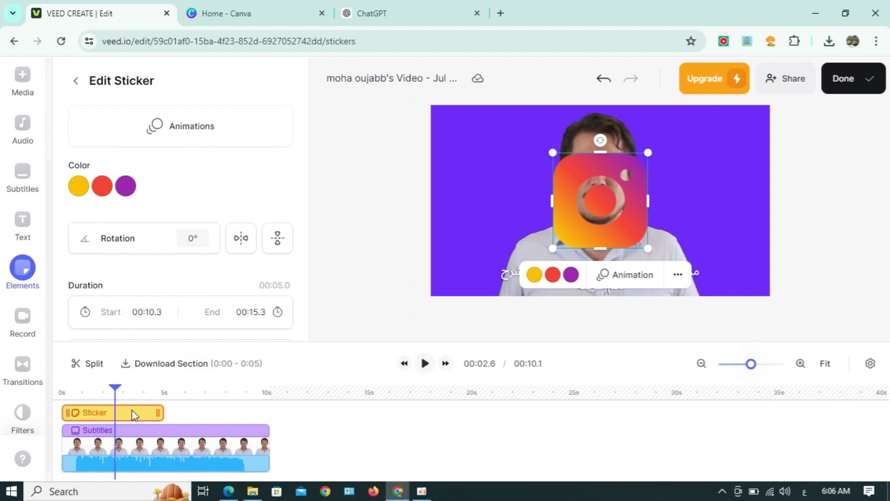
key(Delete)
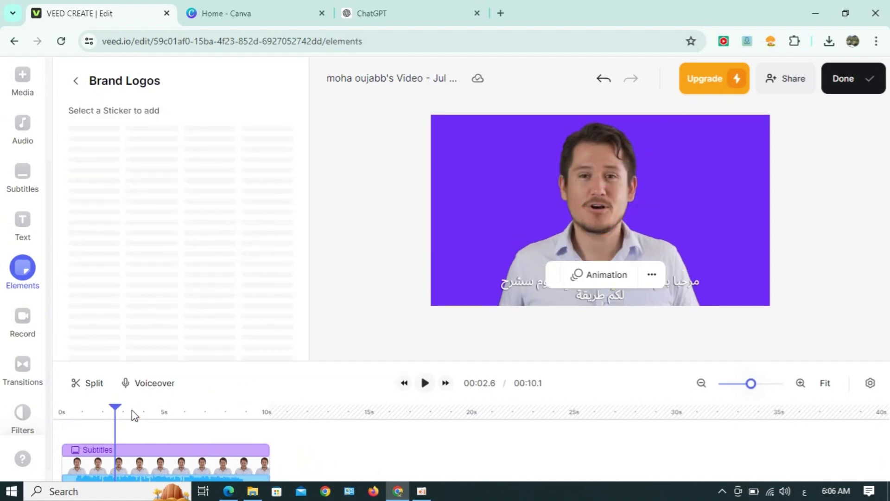
click(27, 320)
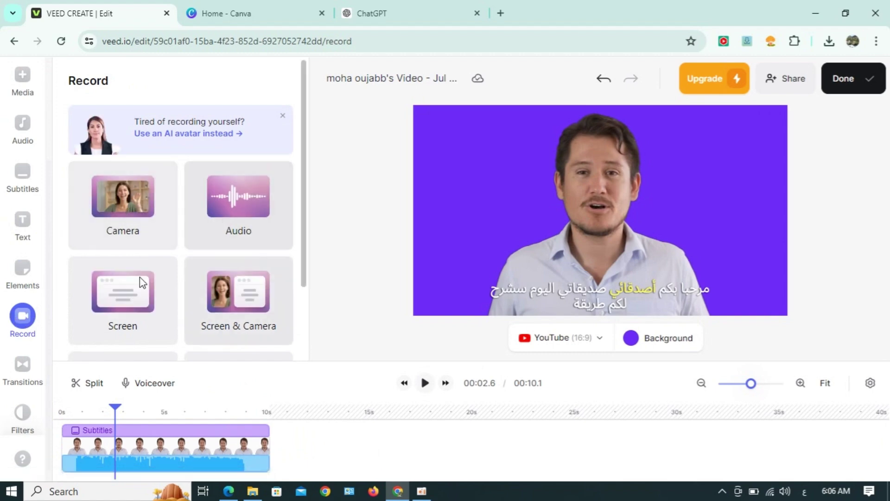
scroll(134, 285, down, 1)
scroll(146, 290, down, 2)
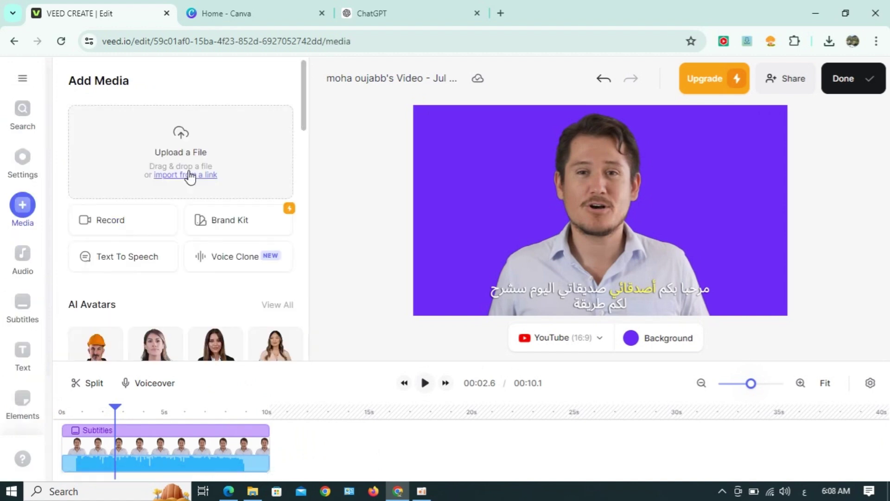
- Upload the Beni-Mellal medical clinic logo image from the ideogram folder and place it at the playhead
click(189, 175)
click(255, 144)
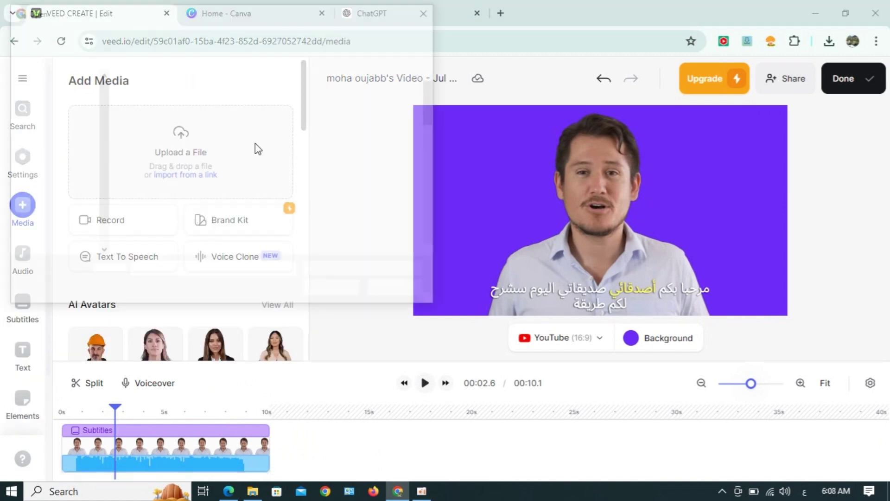
double_click(395, 201)
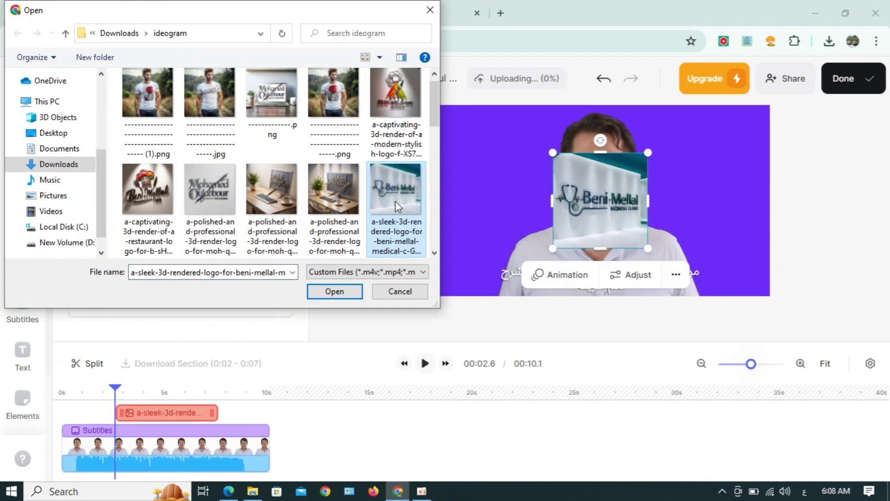
click(386, 297)
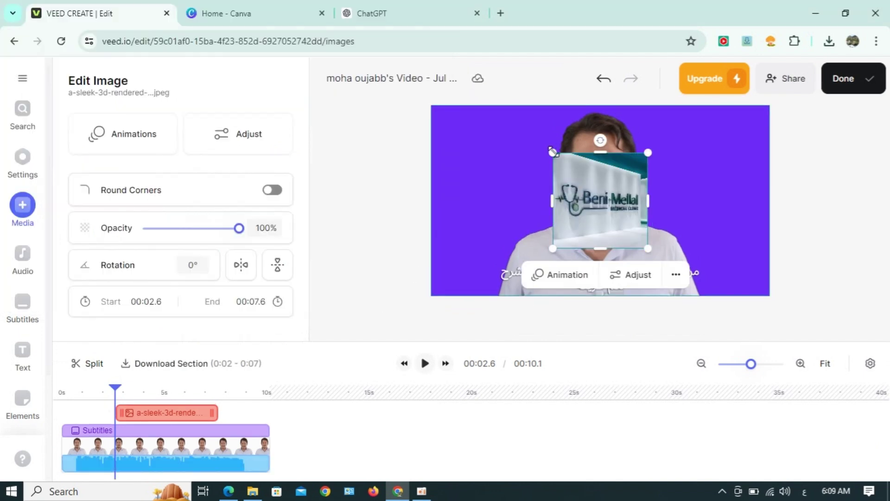
- Enlarge the Beni-Mellal clinic logo image until it fills the whole video frame
drag(553, 152, 411, 139)
drag(561, 195, 555, 222)
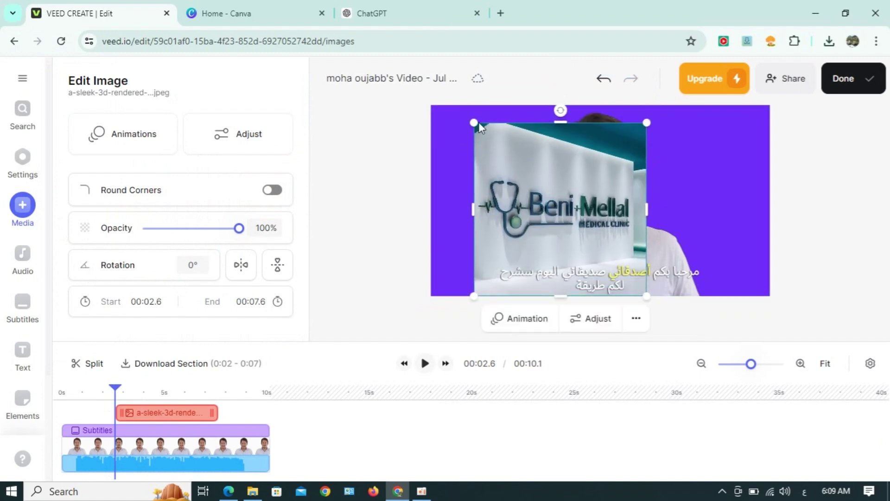
drag(474, 122, 431, 81)
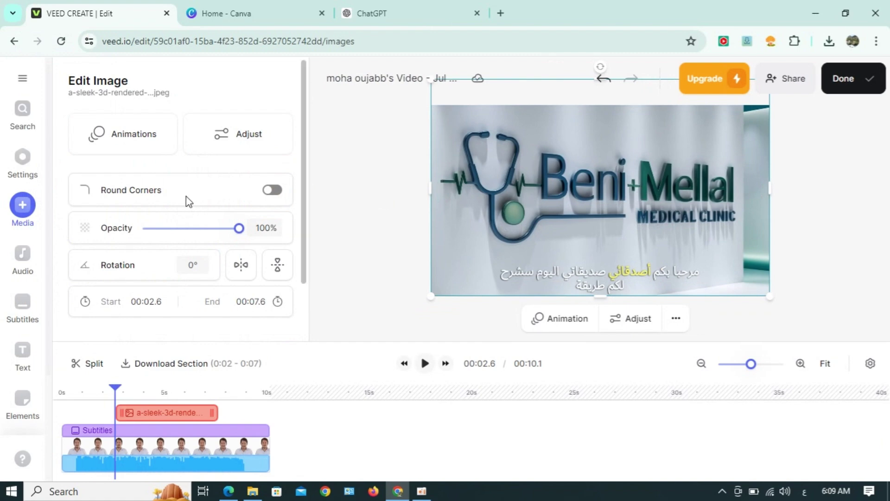
scroll(169, 196, down, 2)
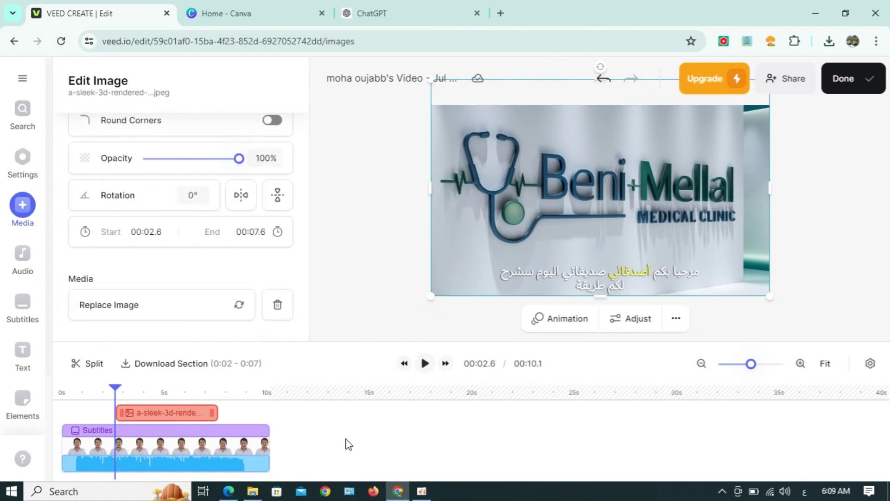
- Extend the logo image clip over the full video length, move it beneath the avatar track, and play the result
drag(118, 412, 63, 412)
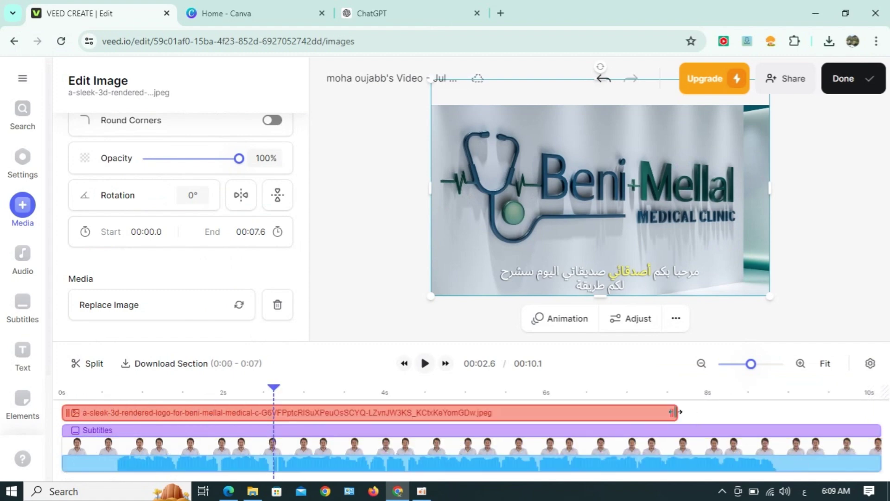
drag(673, 412, 873, 411)
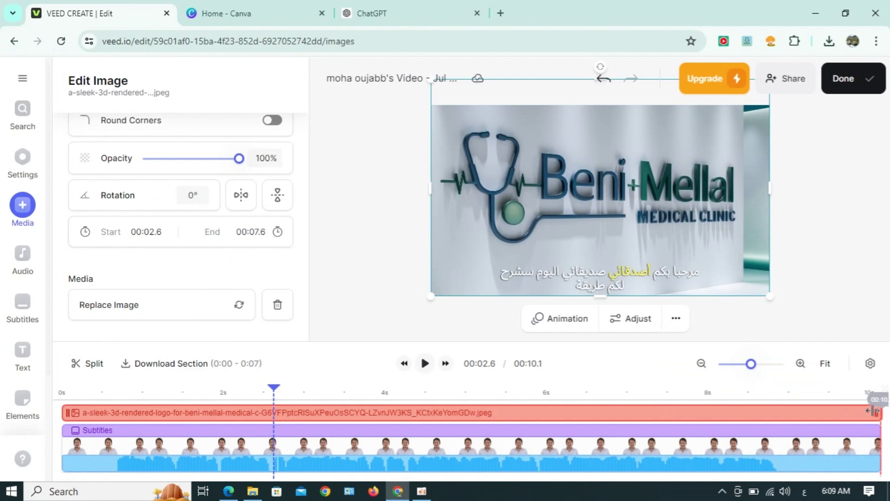
drag(682, 407, 670, 474)
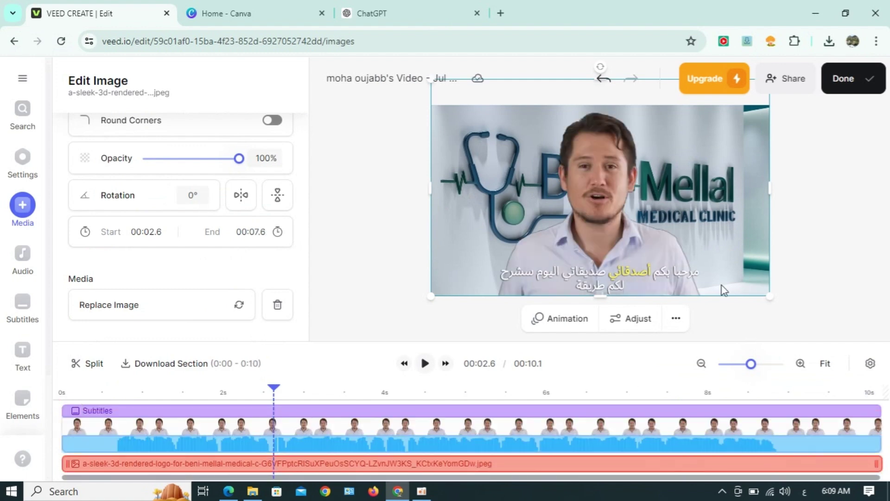
click(426, 363)
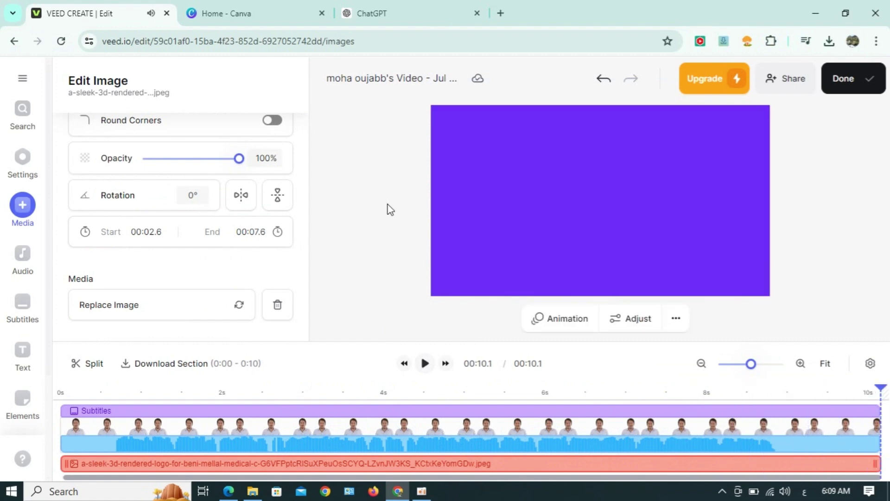
- Upload the video 1100204651311.mp4 from the Downloads folder as new media for the project
scroll(272, 215, up, 2)
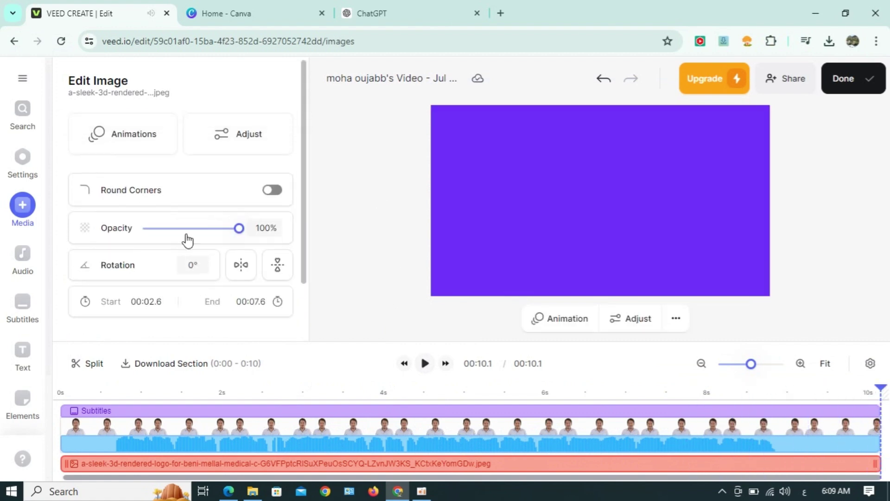
click(24, 206)
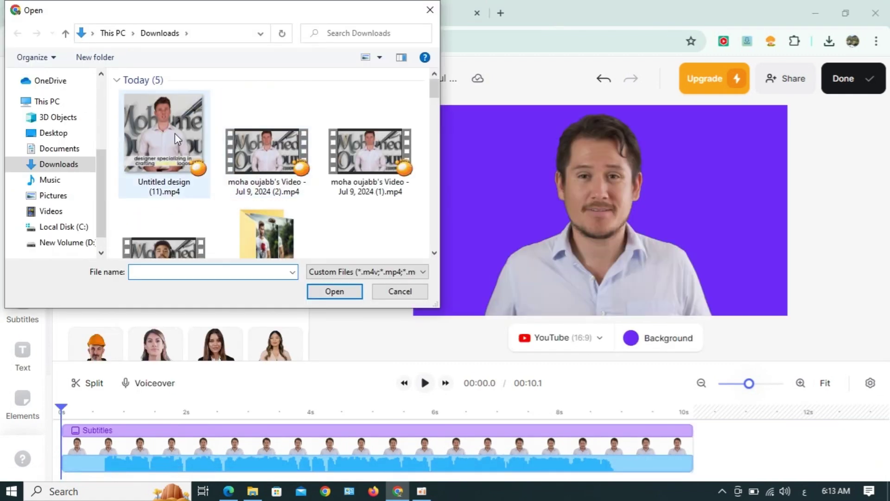
scroll(239, 192, down, 2)
scroll(230, 188, down, 3)
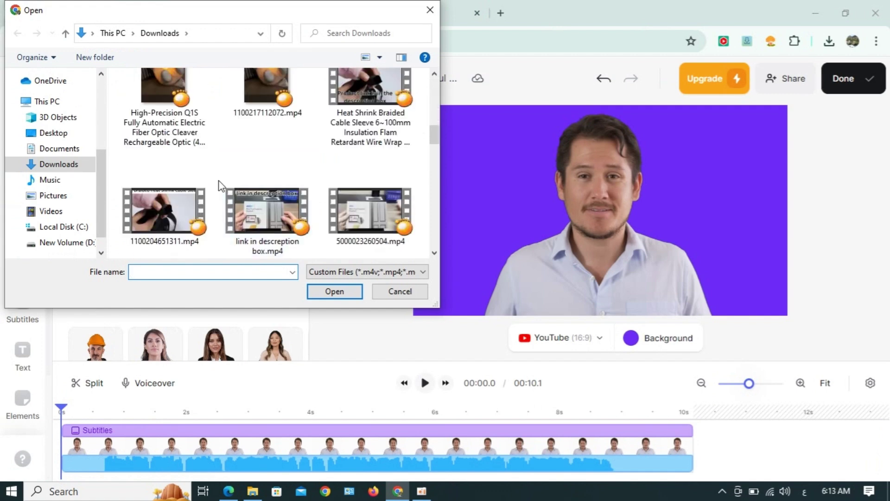
scroll(239, 200, down, 3)
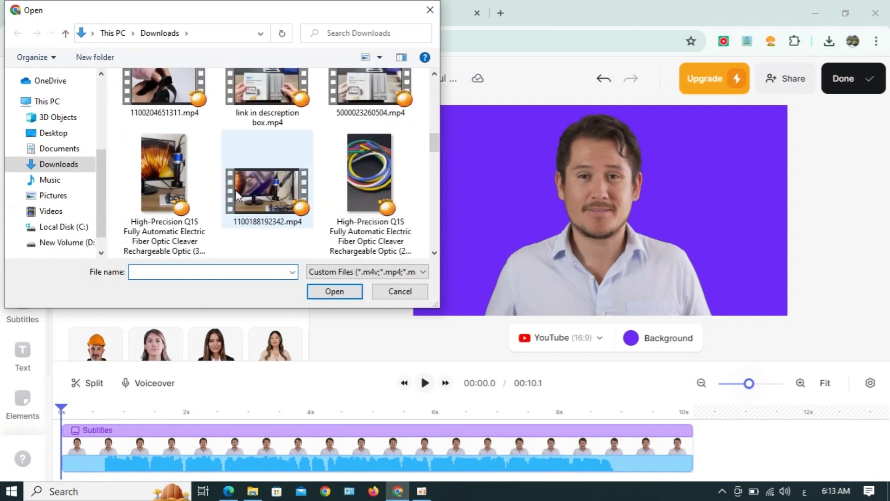
click(155, 91)
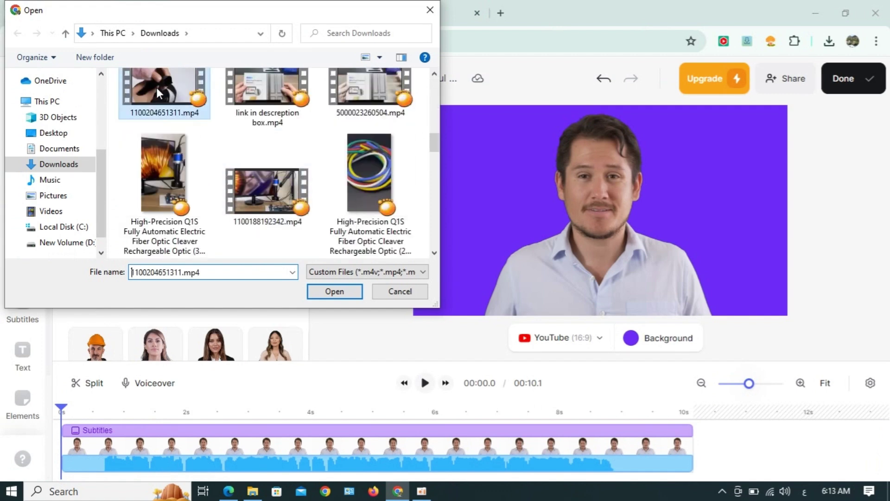
click(328, 292)
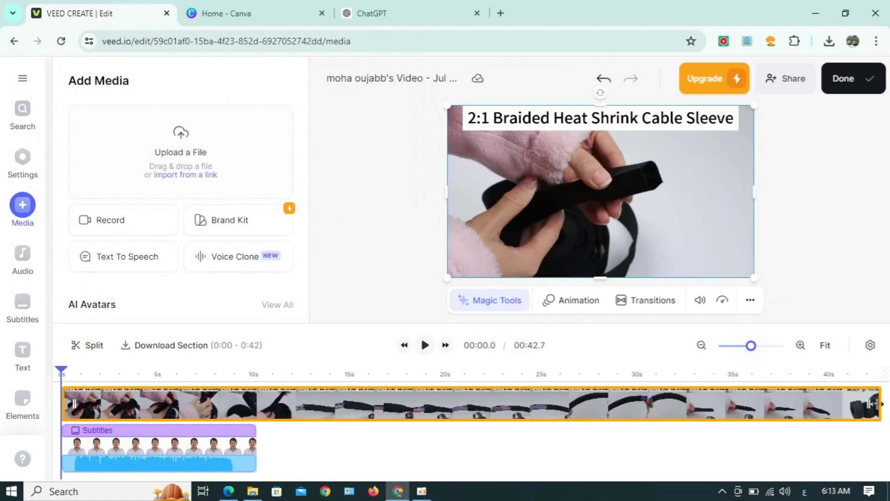
- Trim the cable sleeve video to about 10 seconds and place it, muted at 0% volume, beneath the avatar track
drag(873, 404, 256, 405)
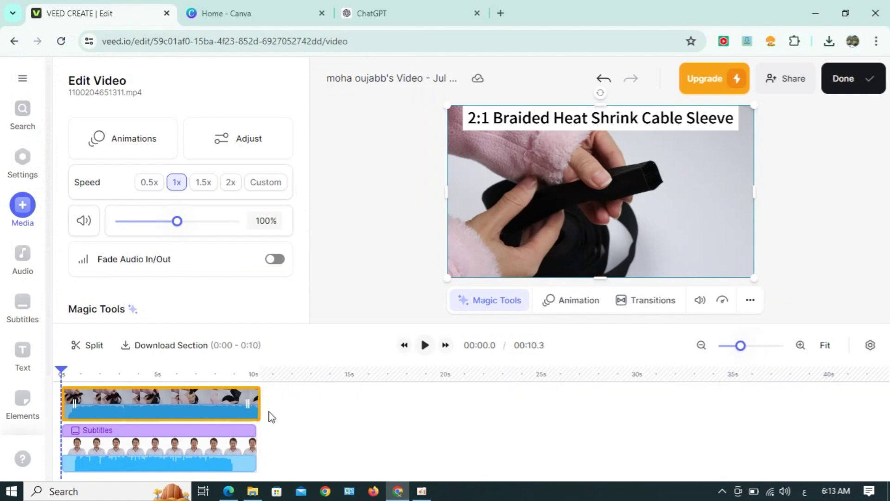
drag(175, 396, 185, 483)
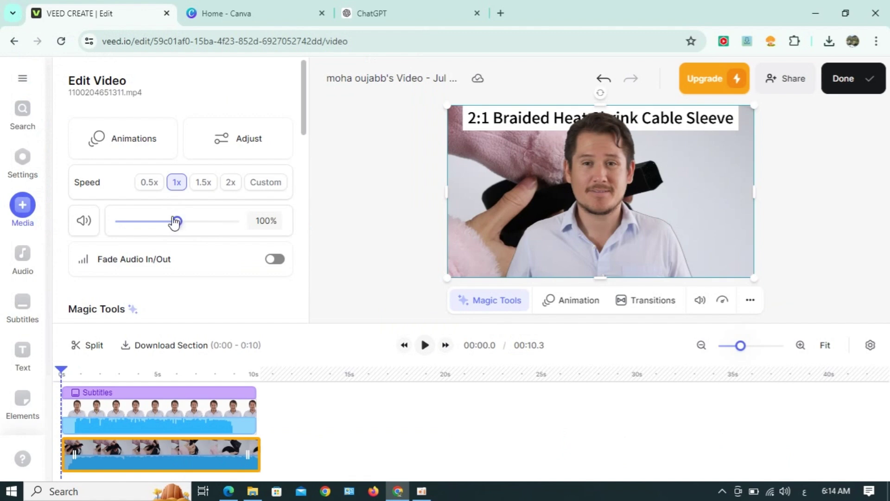
click(358, 290)
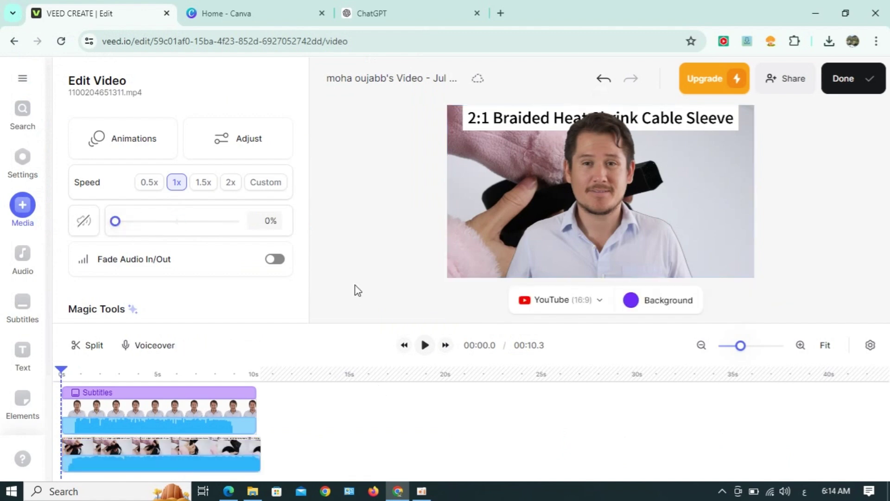
click(424, 345)
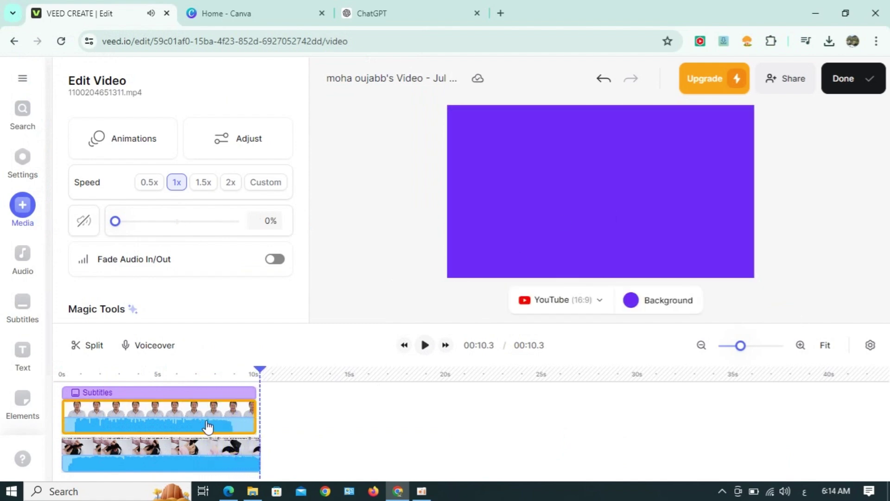
- Shrink the avatar into the lower-right corner of the frame over the cable sleeve video and preview the playback
click(207, 427)
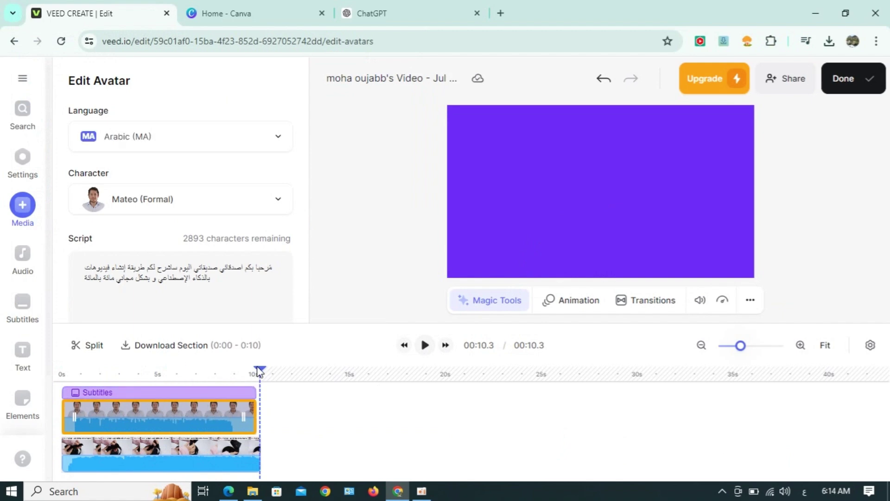
click(147, 373)
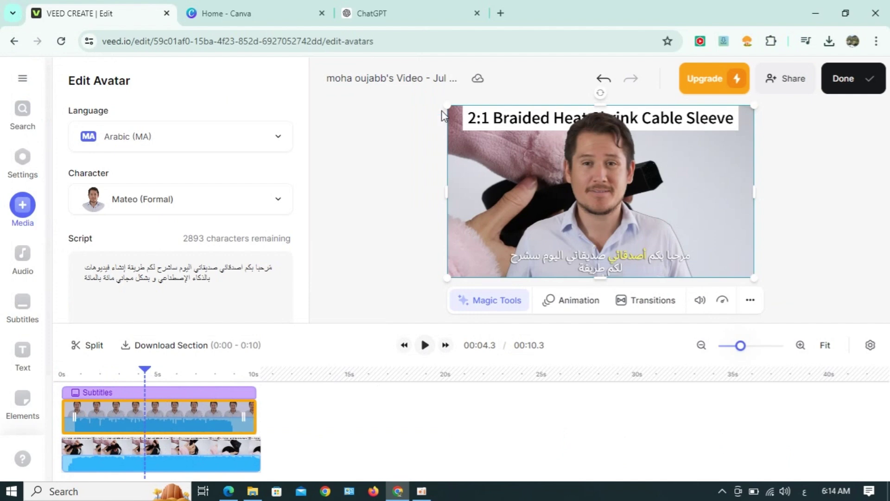
drag(447, 102, 609, 197)
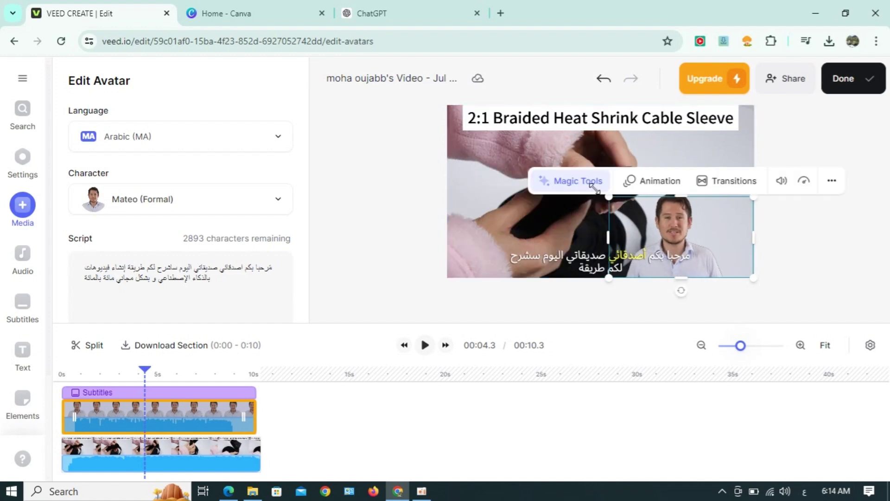
drag(609, 196, 573, 175)
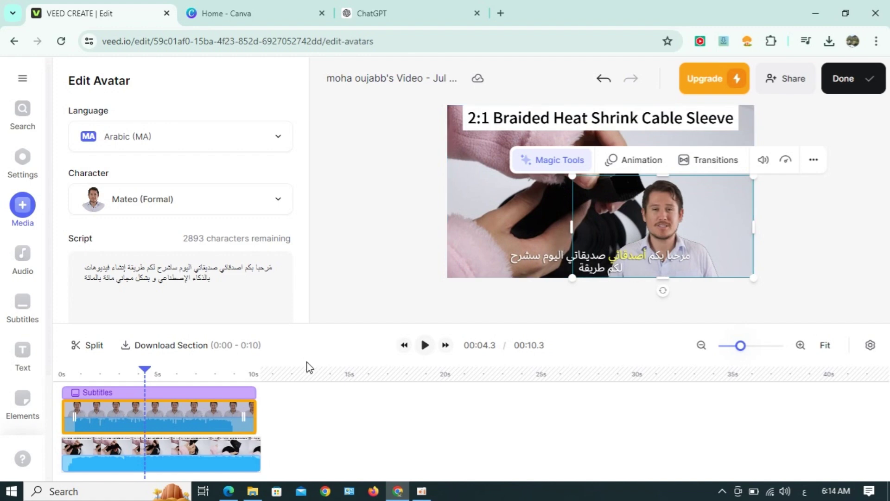
click(425, 345)
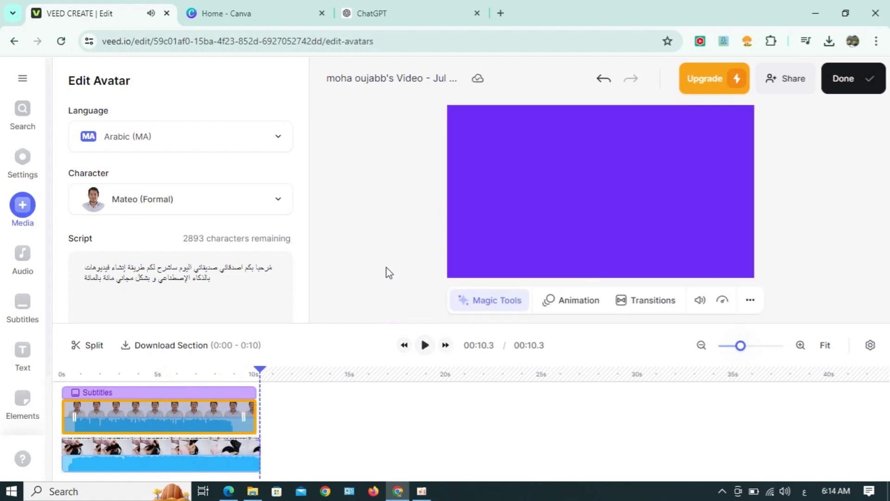
click(425, 346)
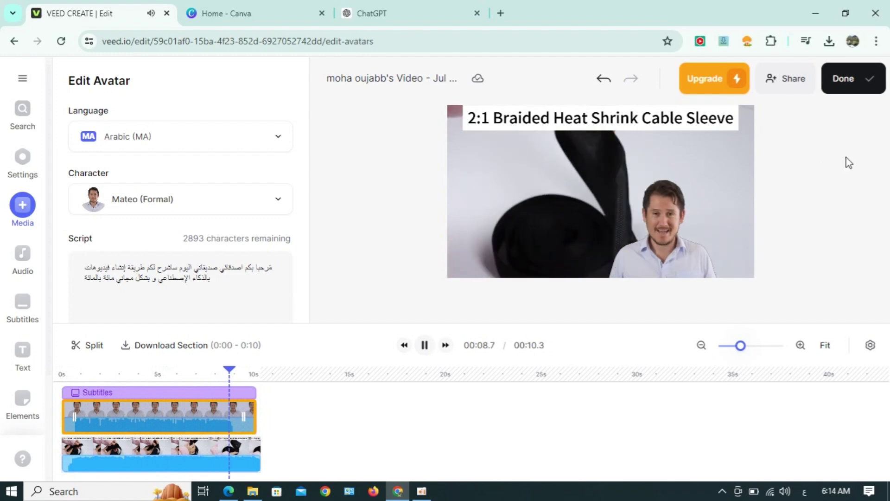
- Export the video in HD with burned-in subtitles and download the result as an MP4
click(845, 84)
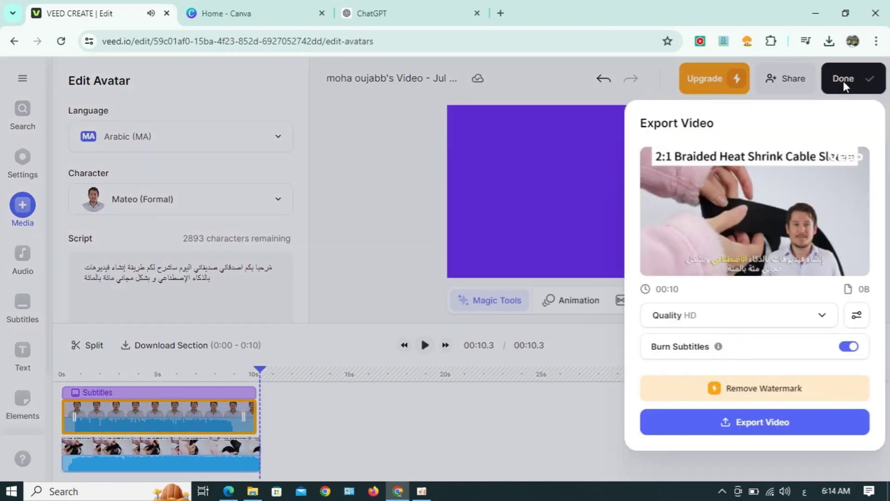
click(741, 429)
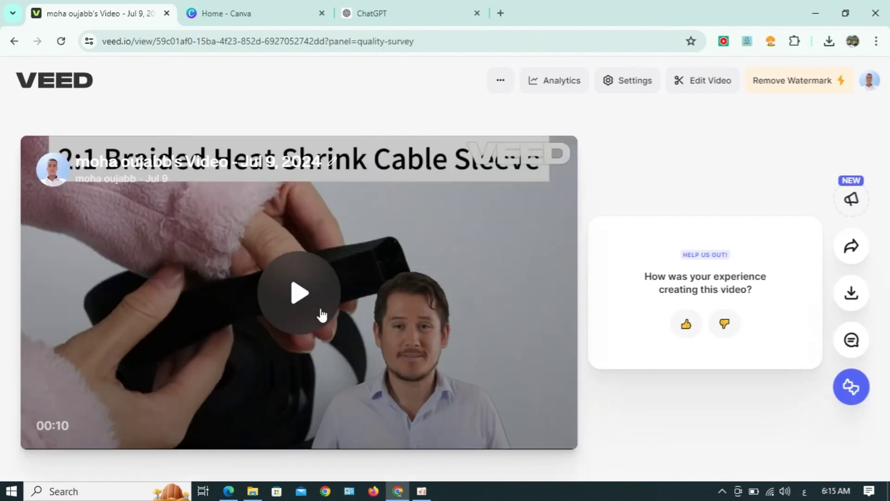
click(321, 314)
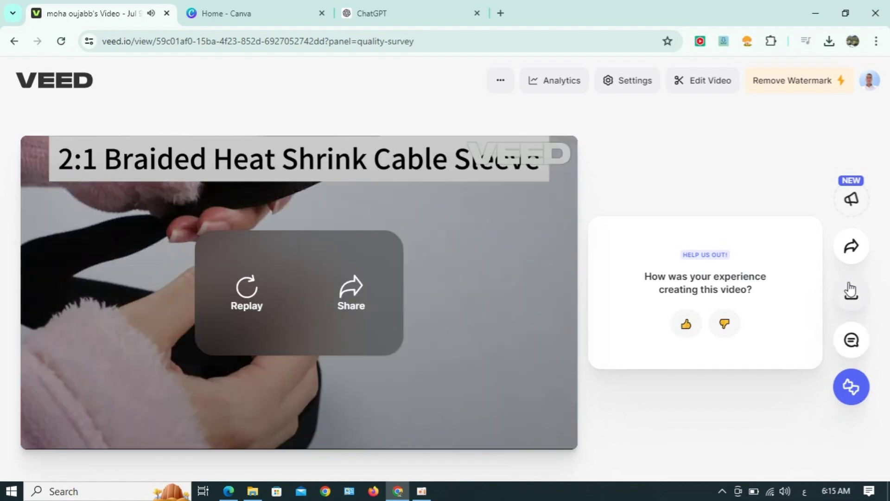
click(852, 292)
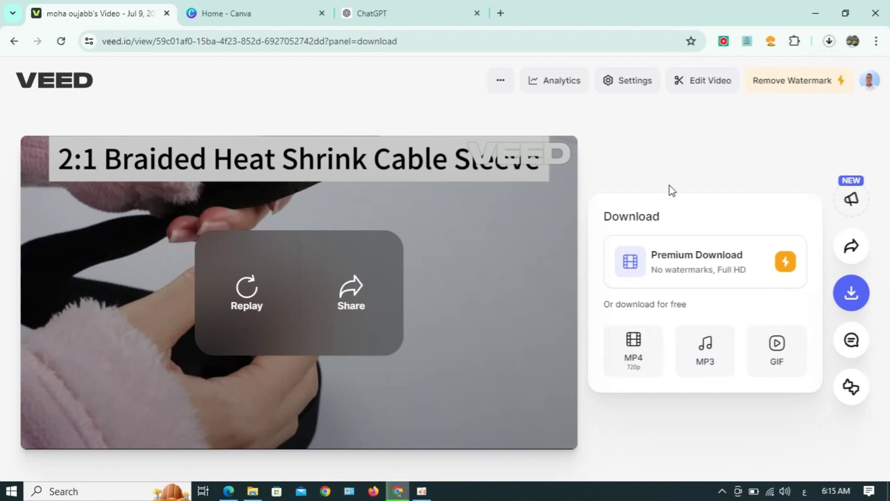
click(830, 43)
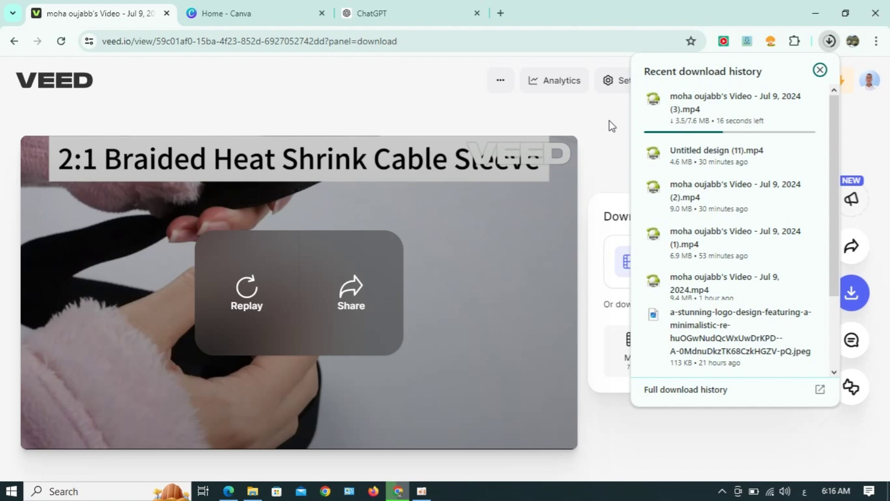
- Switch to Canva, search the design types for "youtube video", and create a blank YouTube Video design
key(ctrl+Tab)
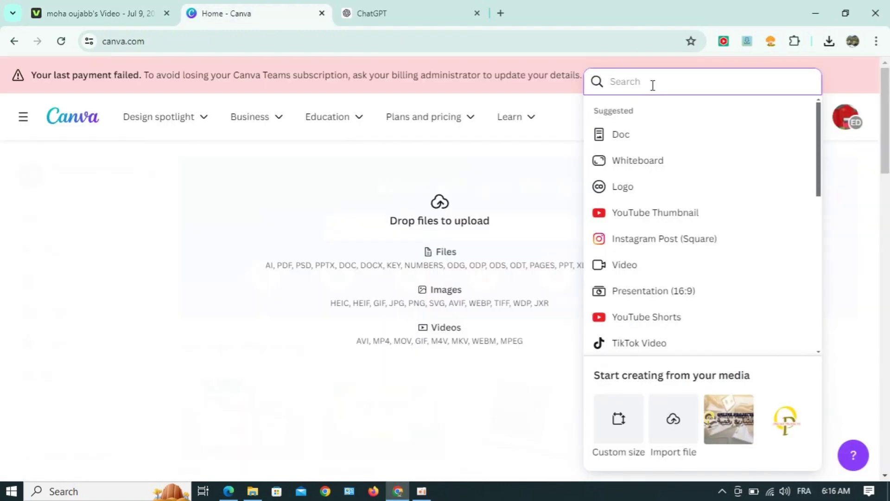
text(yo)
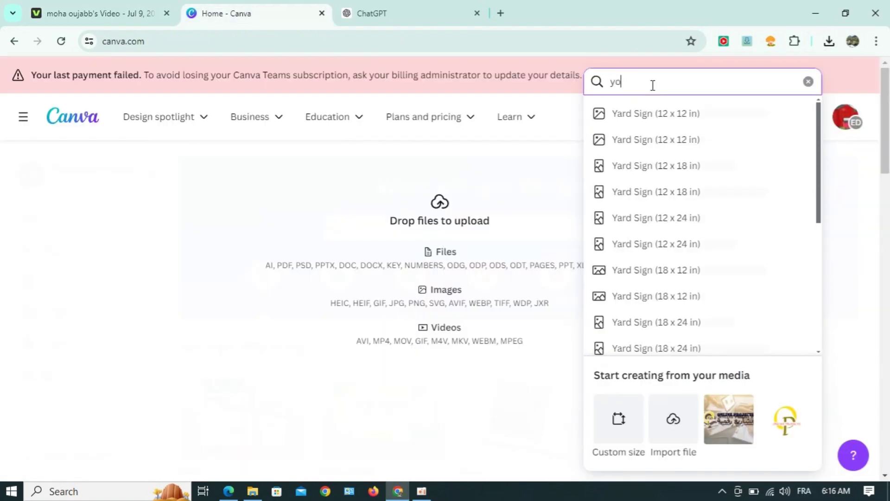
text(utub)
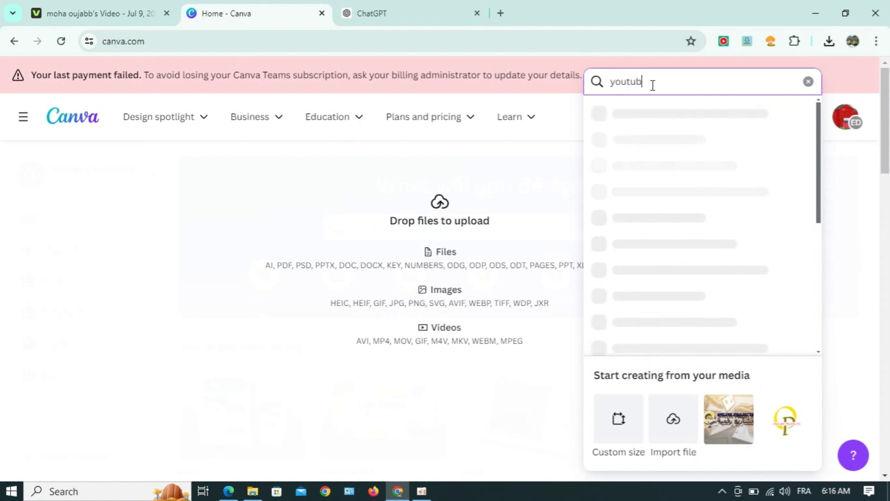
text(e vid)
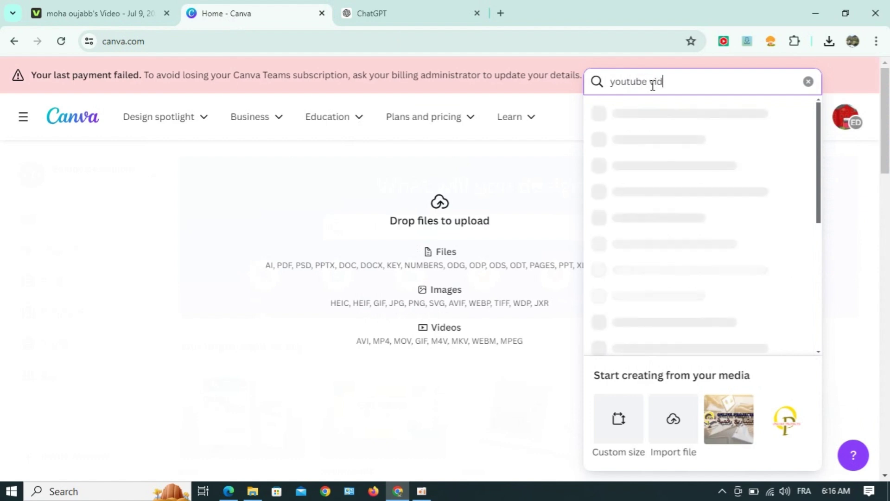
text(eo)
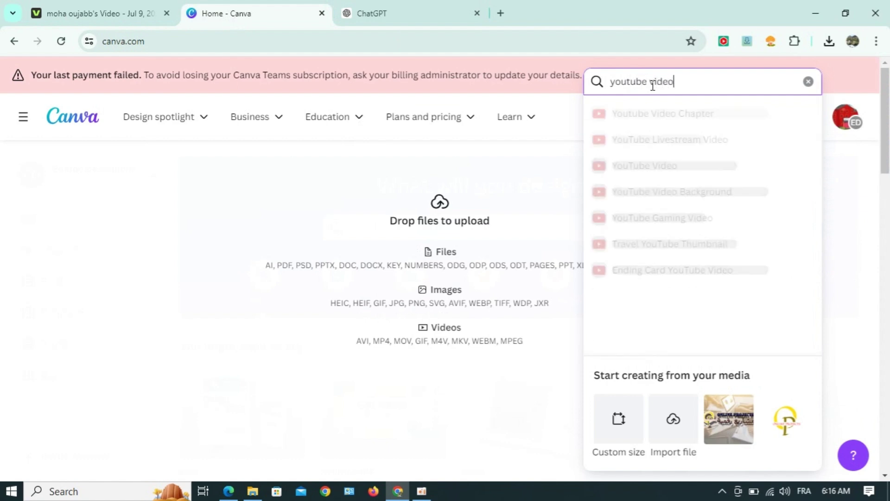
click(631, 176)
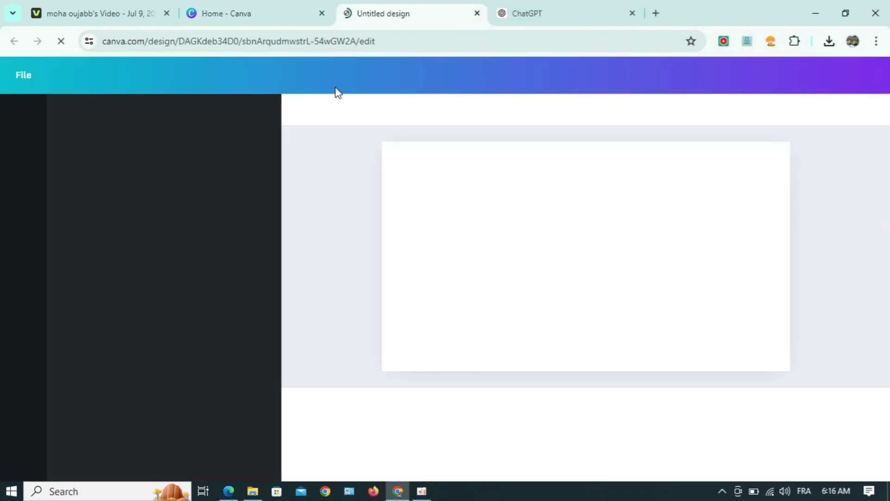
- Upload the newly downloaded avatar video from the browser's recent downloads into the blank design
click(830, 43)
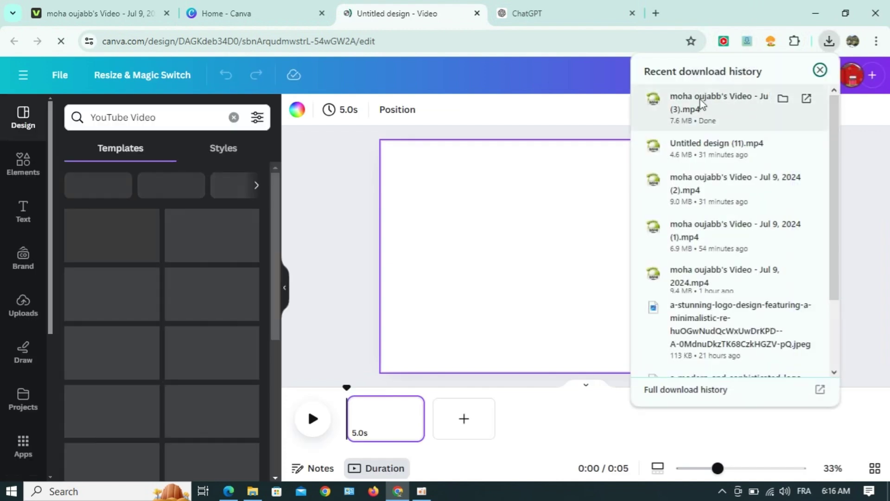
drag(717, 104, 553, 261)
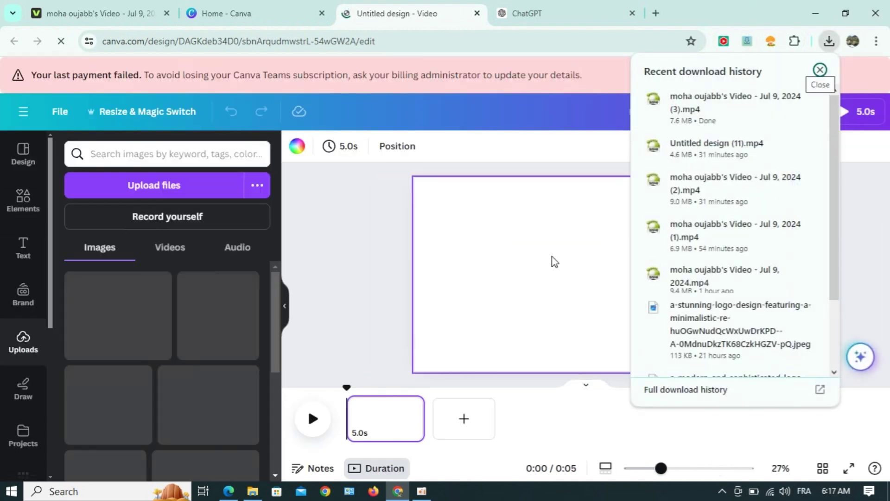